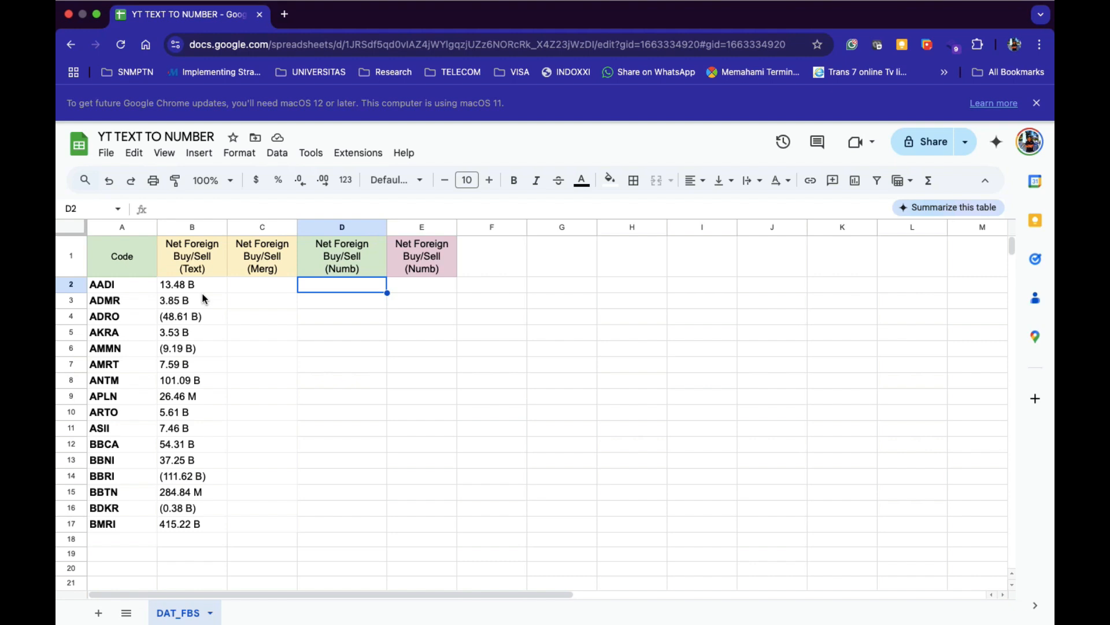
Compare the Stockbit watchlist with the sheet and inspect the text values in B2:B4.
{"action": "key", "text": "ctrl+Left"}
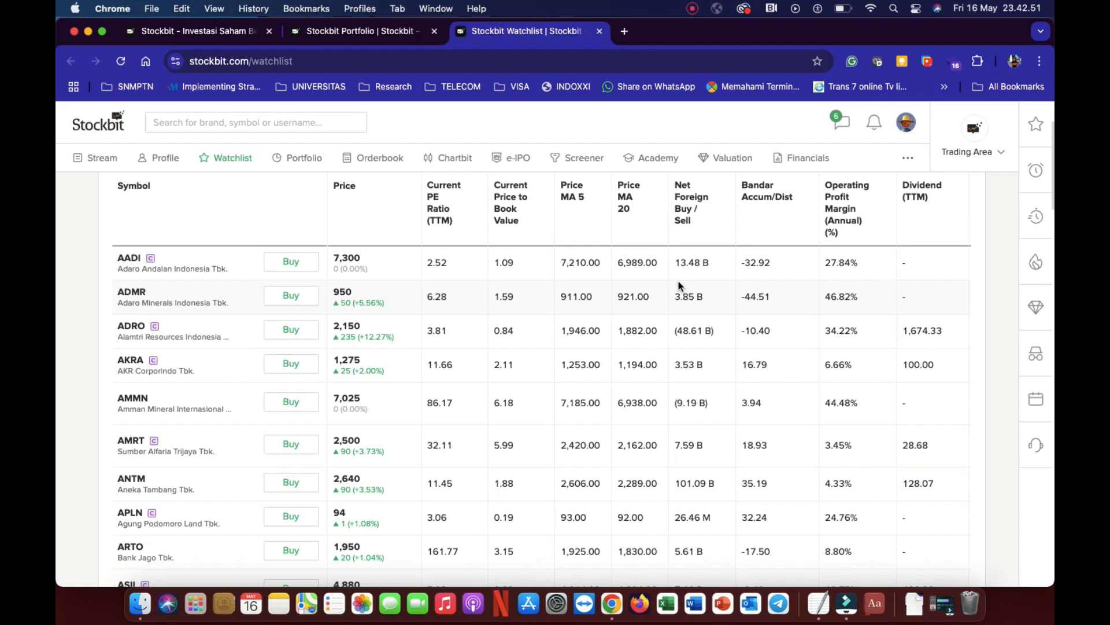
{"action": "key", "text": "ctrl+Right"}
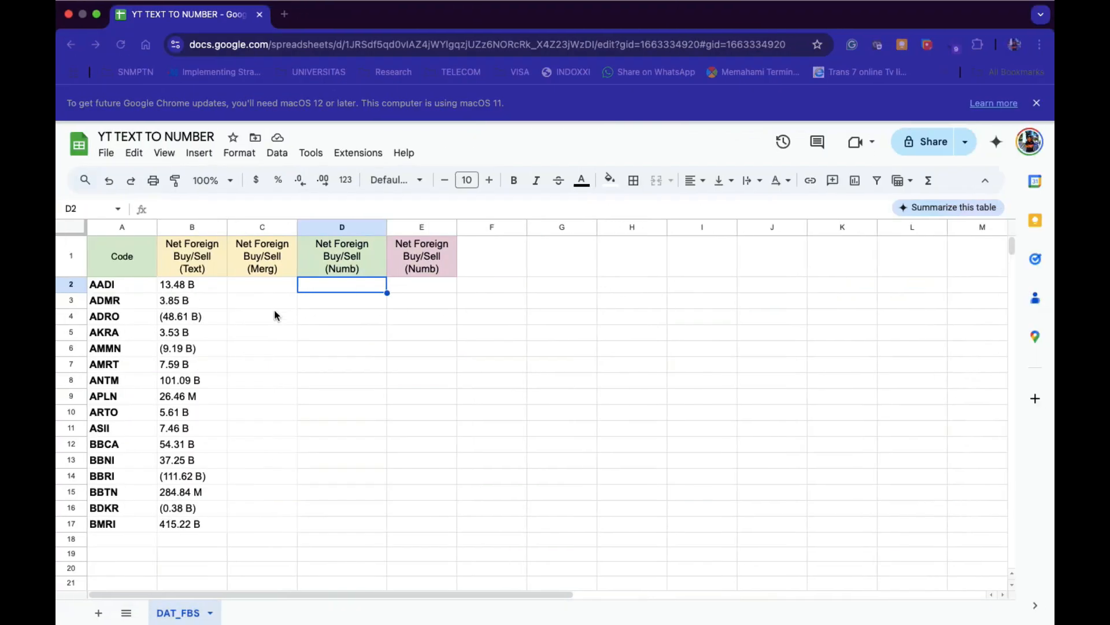
{"action": "left_click", "coordinate": [196, 290]}
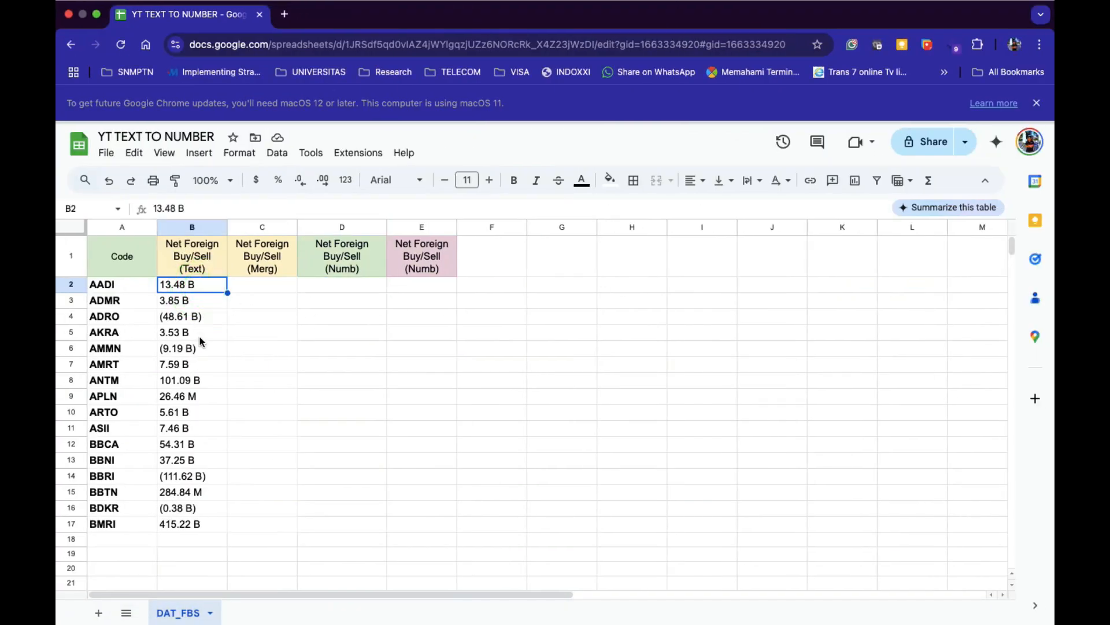
{"action": "left_click", "coordinate": [263, 290]}
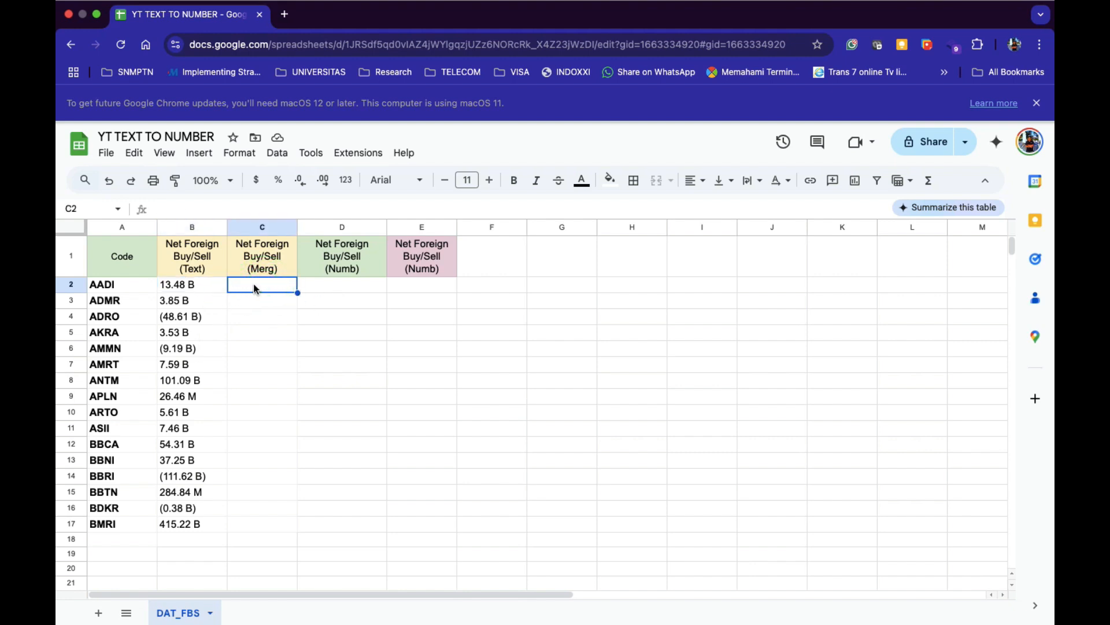
{"action": "left_click", "coordinate": [214, 286]}
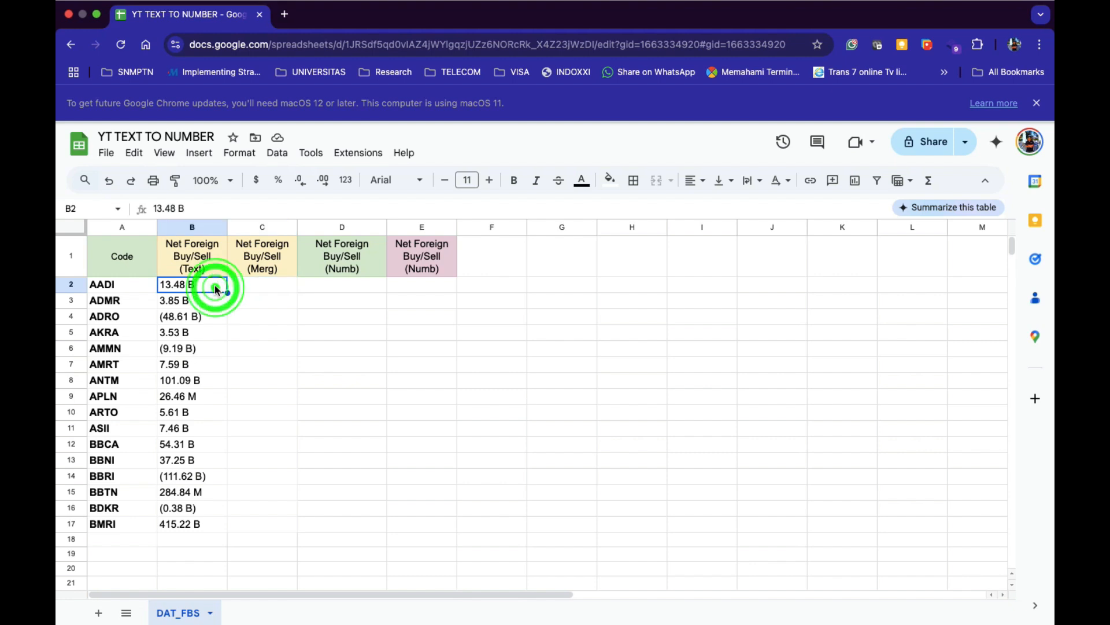
{"action": "key", "text": "shift+Down"}
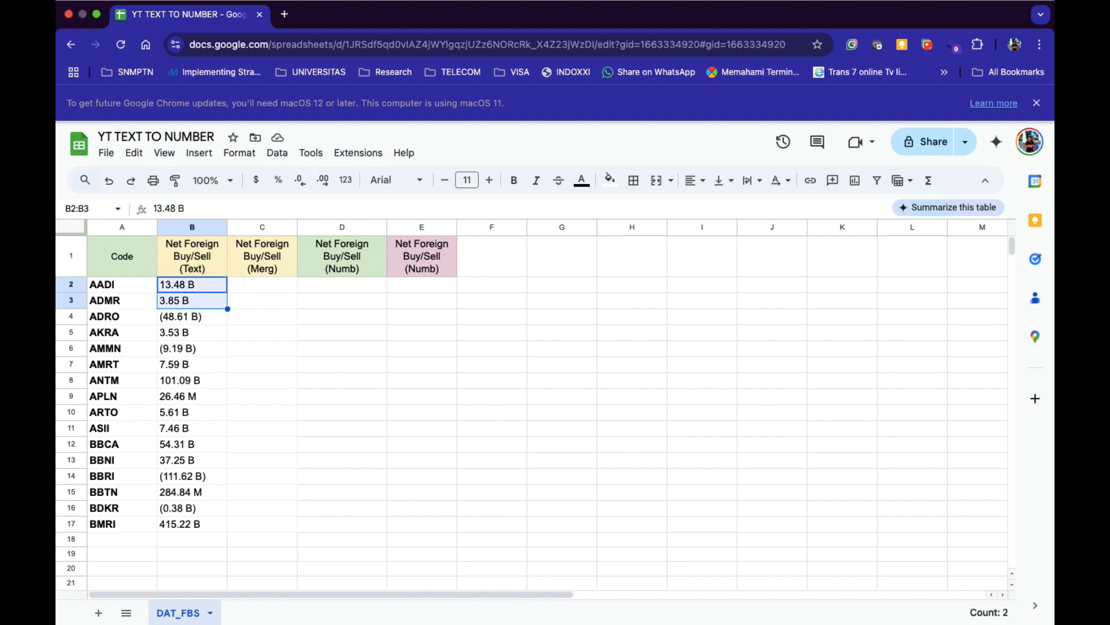
{"action": "key", "text": "shift+Down"}
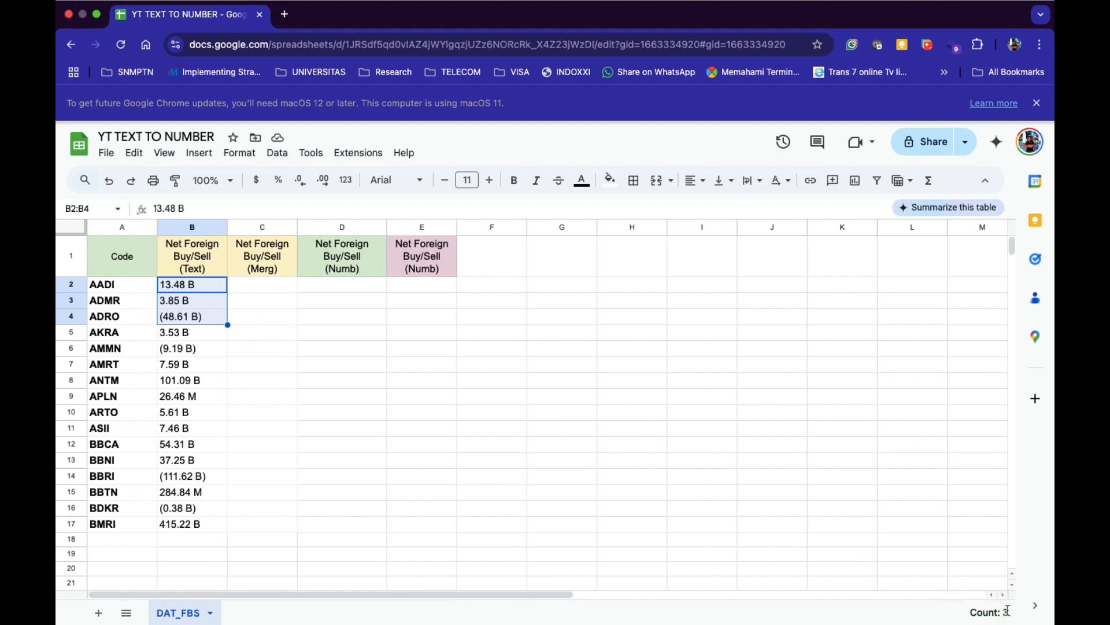
Test B2 with a temporary =ISNUMBER(B2) formula in C2, then clear it.
{"action": "left_click", "coordinate": [267, 287]}
{"action": "type", "text": "="}
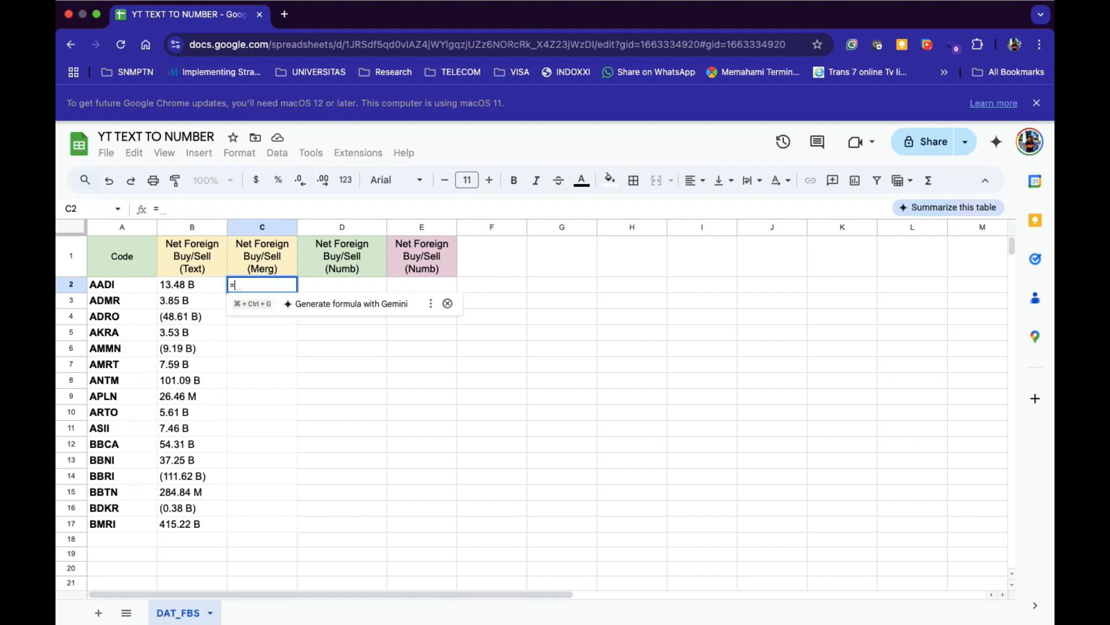
{"action": "type", "text": "ISNUMBER("}
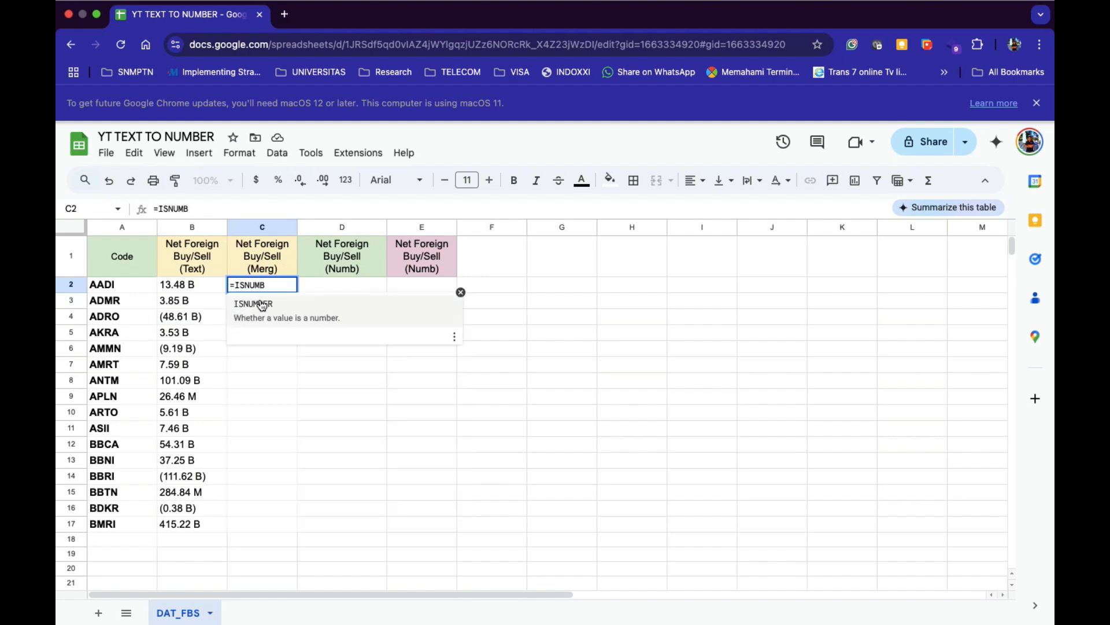
{"action": "left_click", "coordinate": [260, 302]}
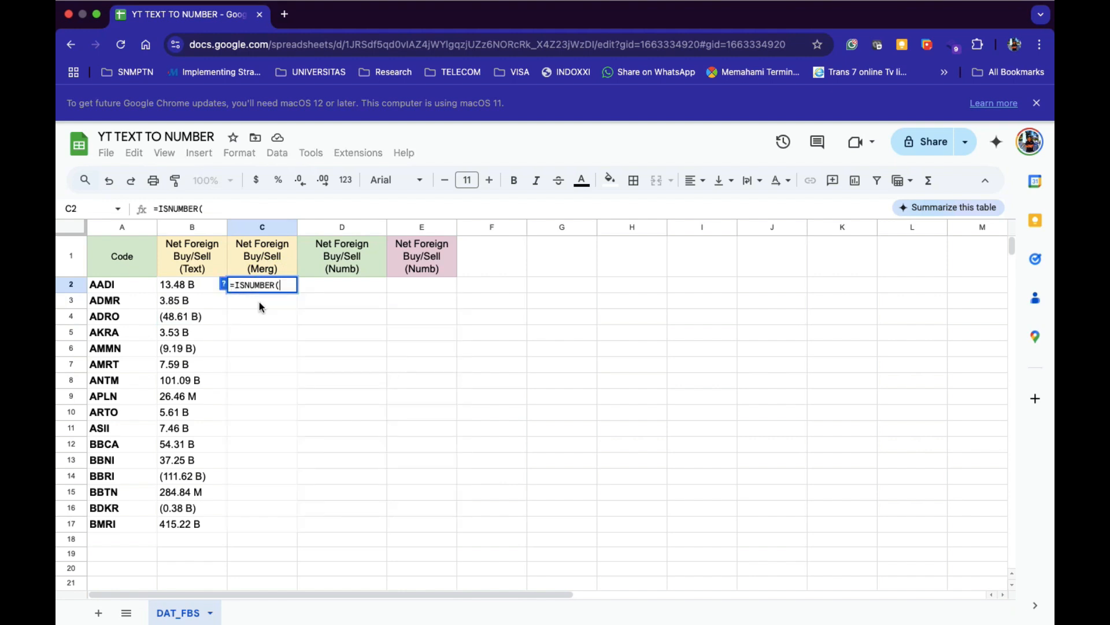
{"action": "left_click", "coordinate": [191, 288]}
{"action": "type", "text": ")"}
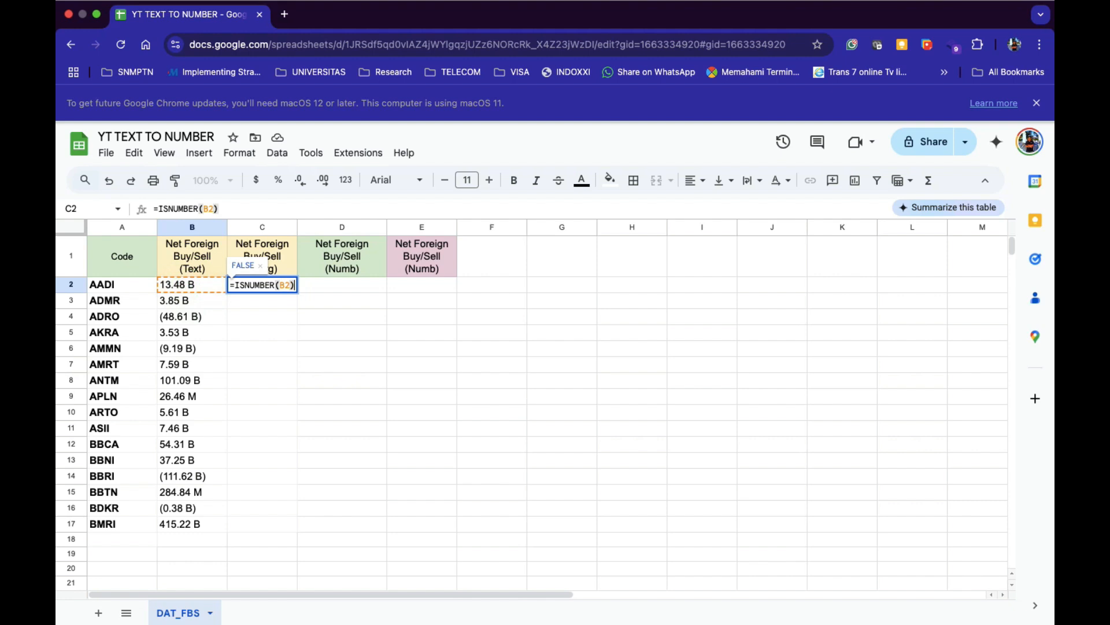
{"action": "key", "text": "Return"}
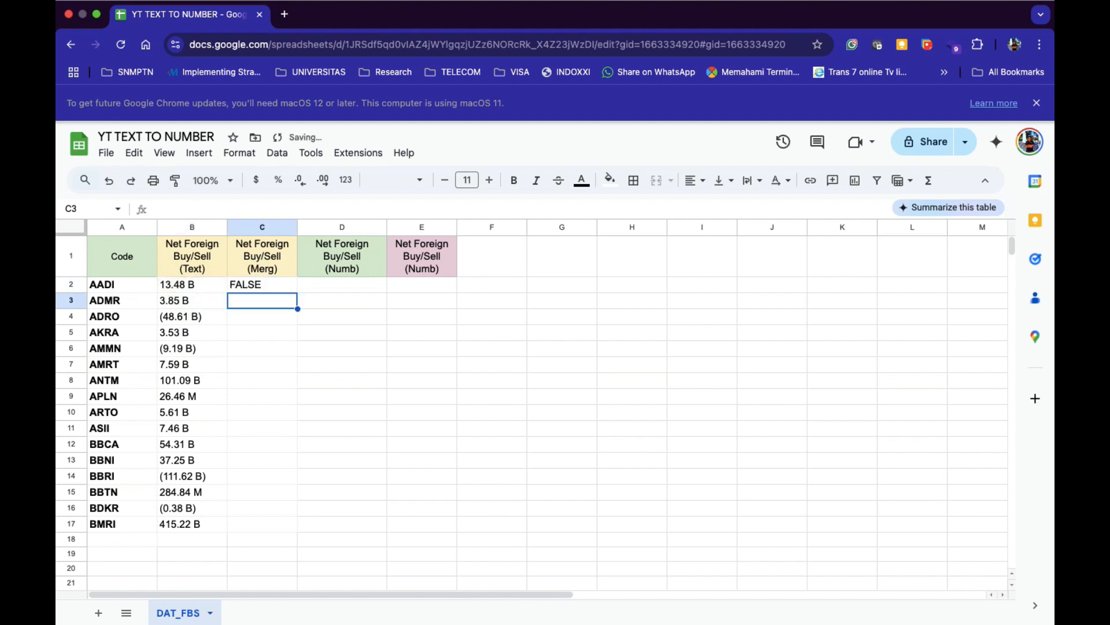
{"action": "left_click", "coordinate": [256, 288]}
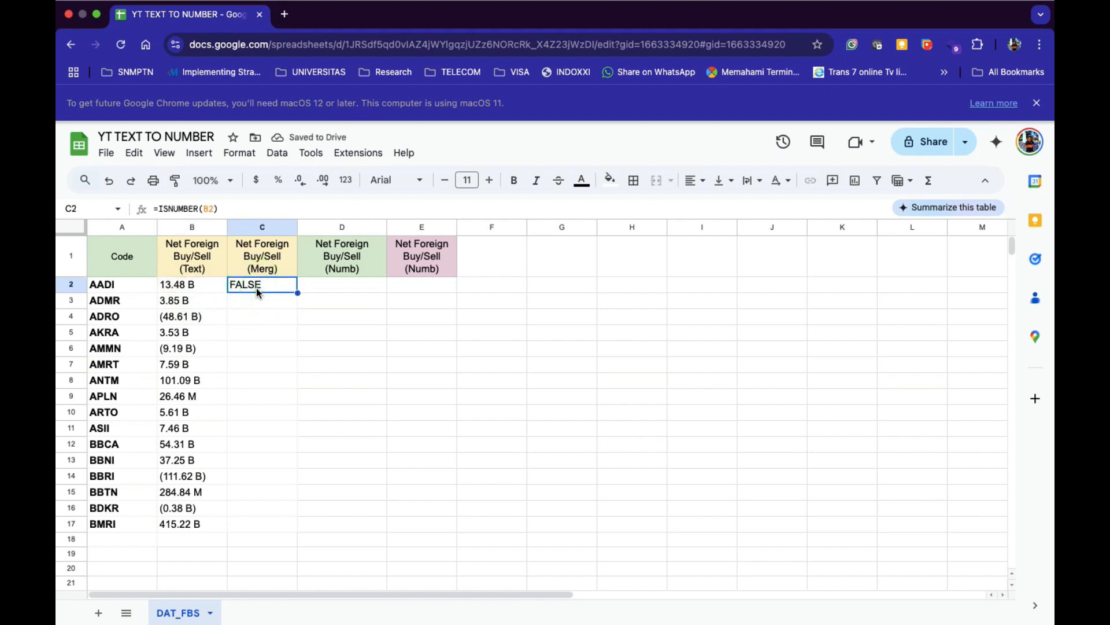
{"action": "key", "text": "BackSpace"}
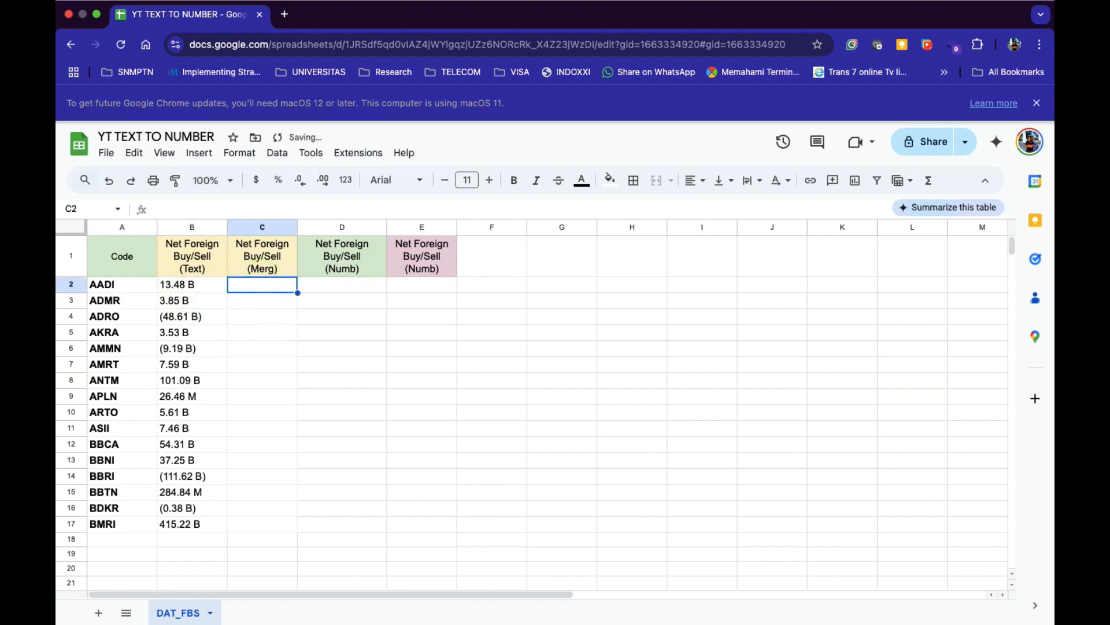
Copy the values from B2:B17 into C2:C17.
{"action": "left_click", "coordinate": [198, 283]}
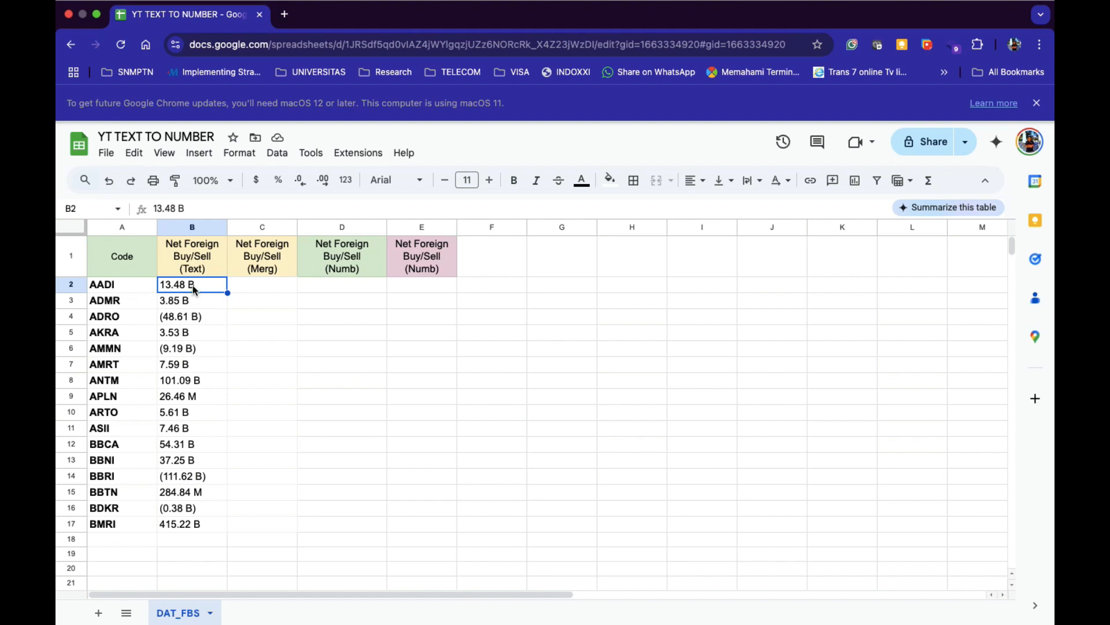
{"action": "left_click", "coordinate": [196, 404]}
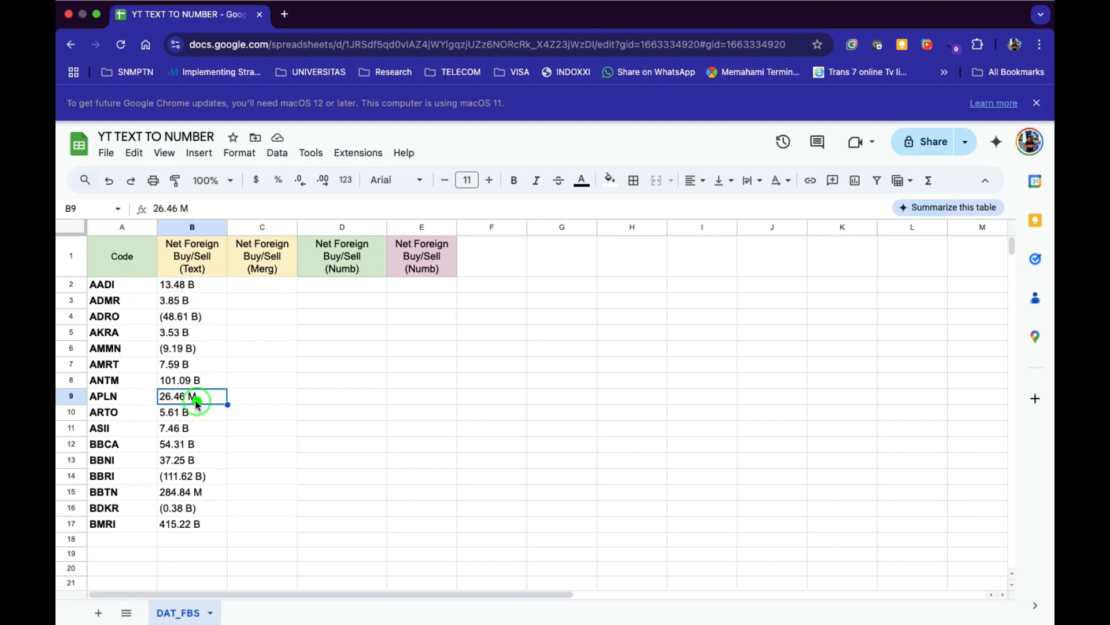
{"action": "left_click", "coordinate": [191, 283]}
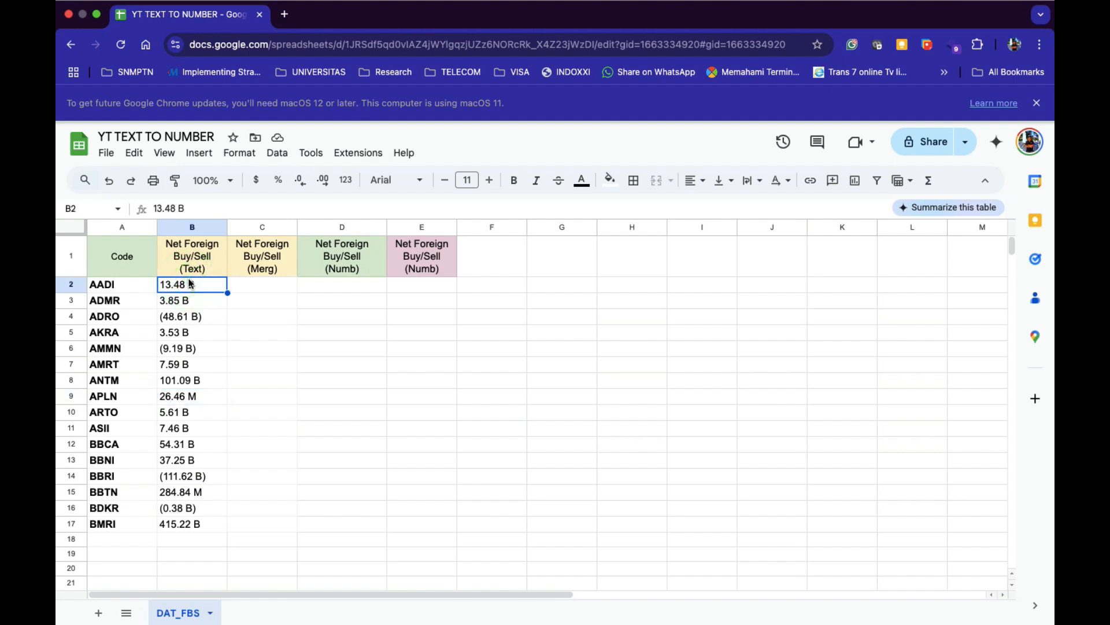
{"action": "key", "text": "super+shift+Down"}
{"action": "key", "text": "super+c"}
{"action": "key", "text": "Right"}
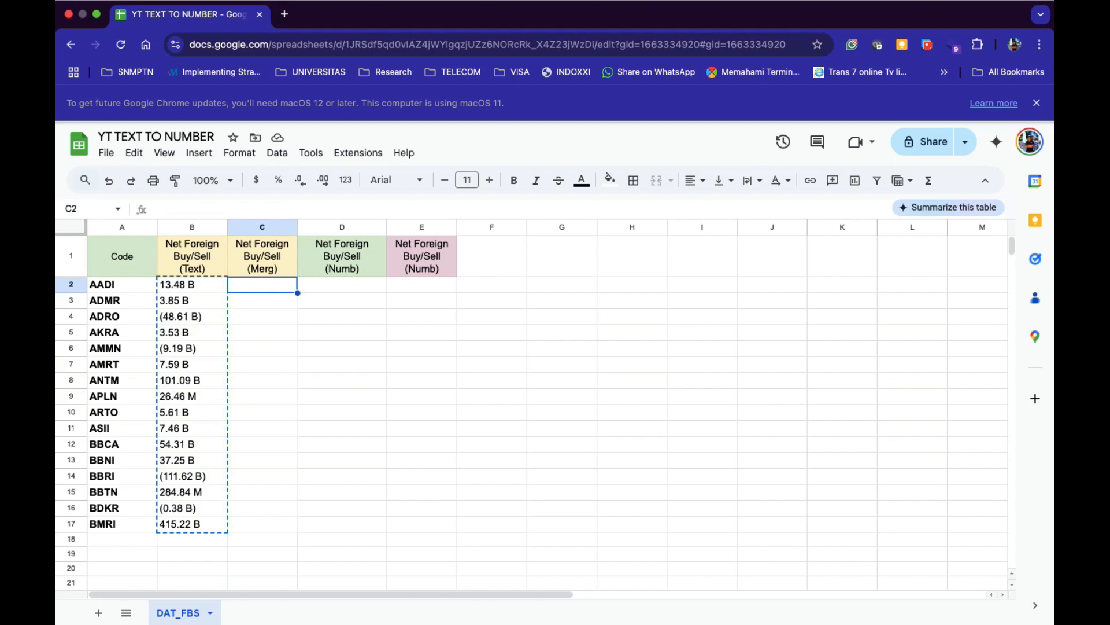
{"action": "key", "text": "super+v"}
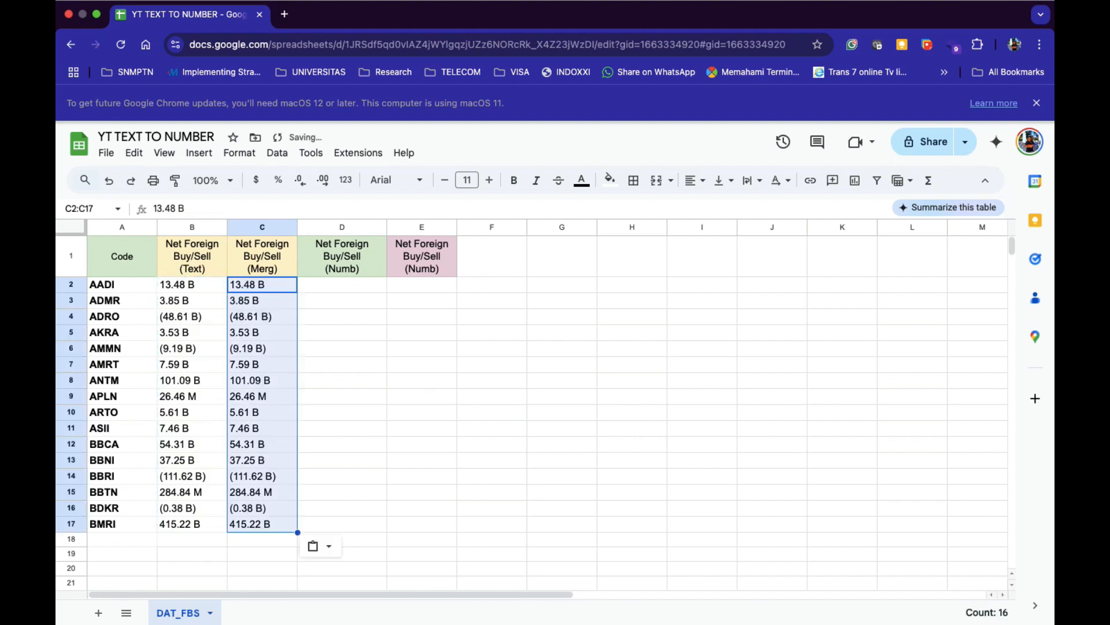
Strip every space from the C2:C17 values with Find and replace.
{"action": "key", "text": "super+f"}
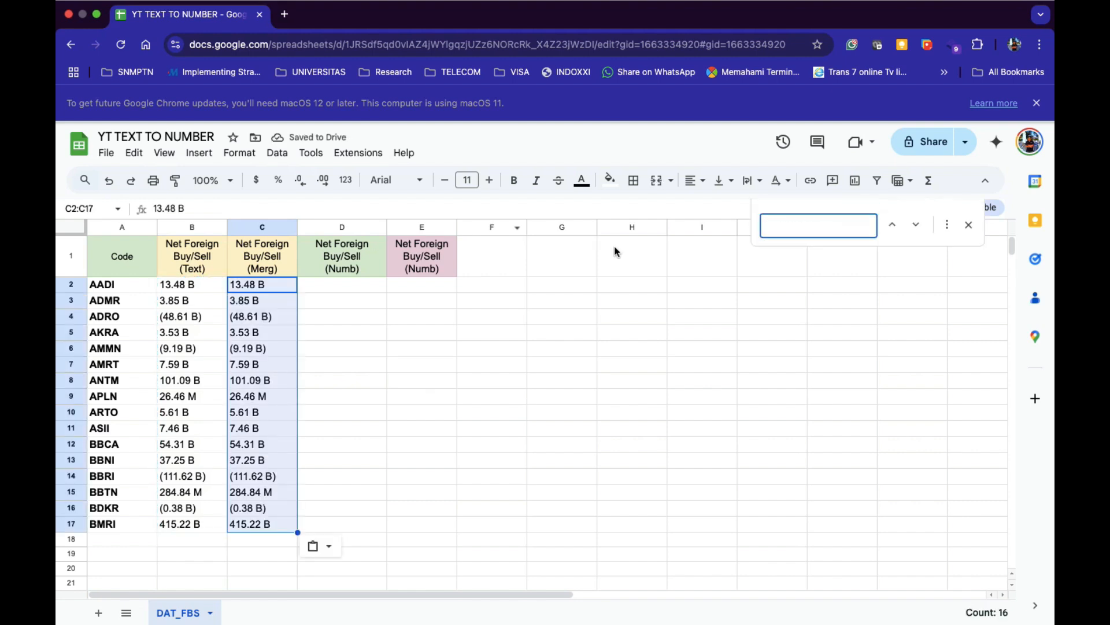
{"action": "left_click", "coordinate": [947, 226]}
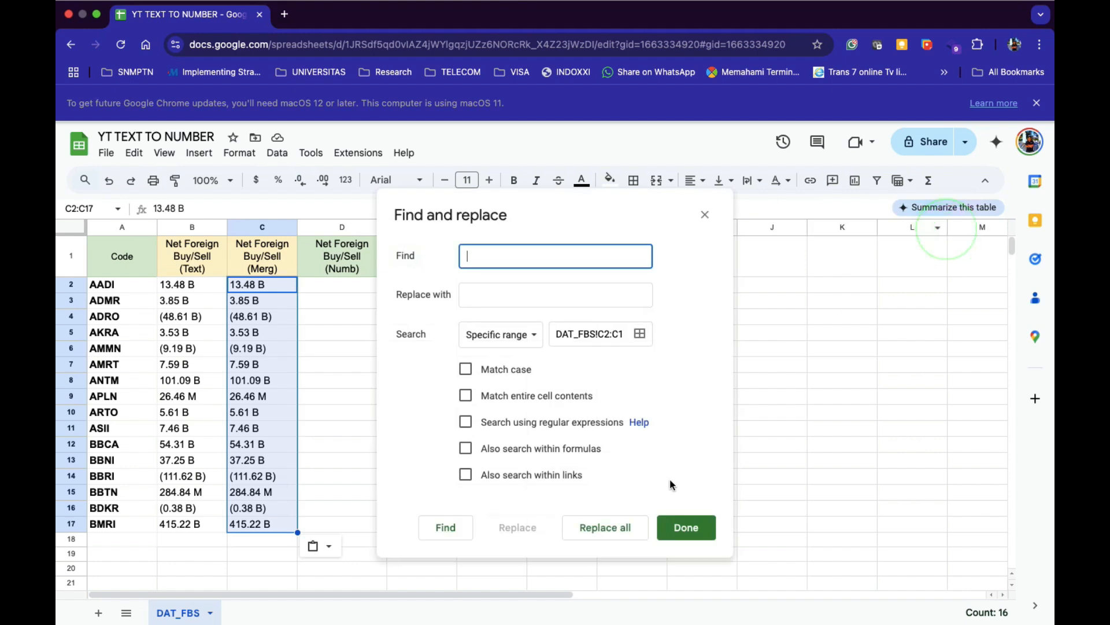
{"action": "left_click", "coordinate": [605, 528]}
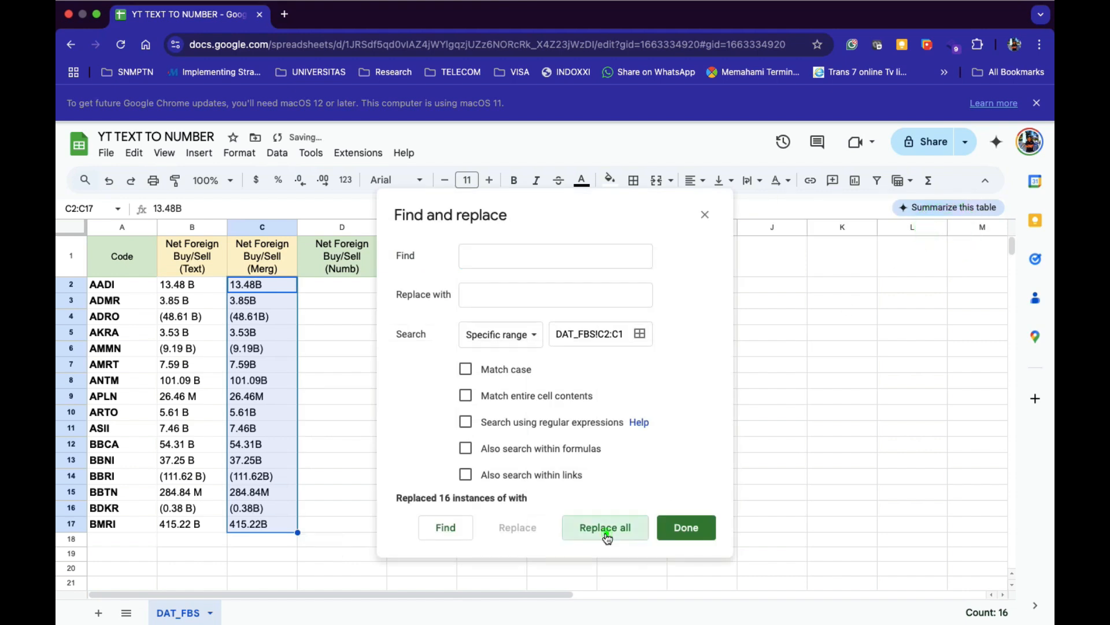
{"action": "left_click", "coordinate": [687, 529]}
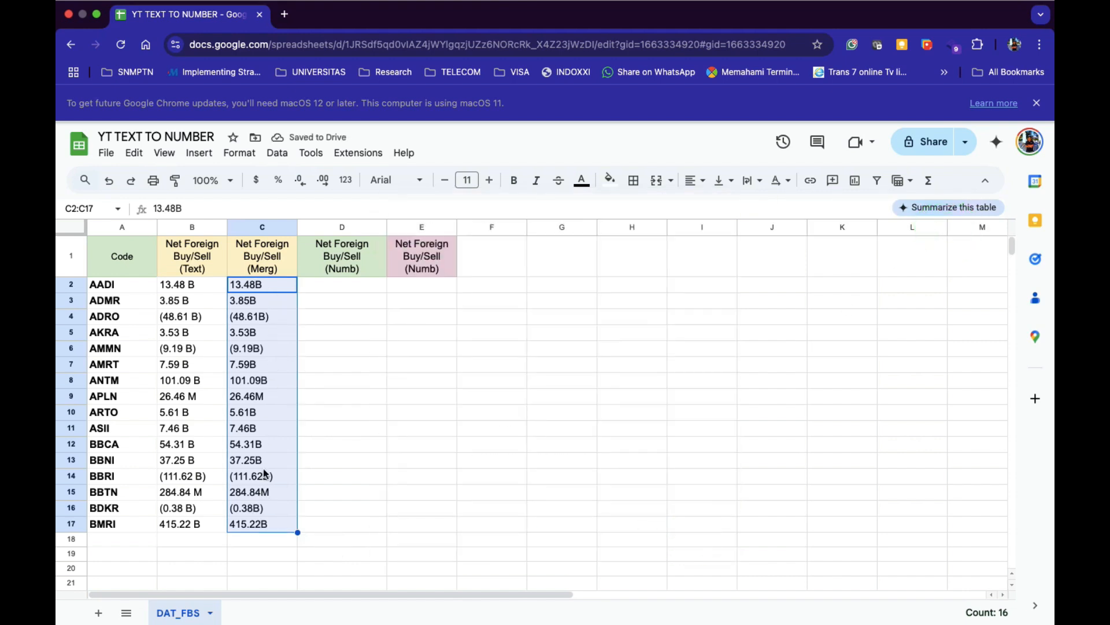
{"action": "left_click", "coordinate": [328, 287]}
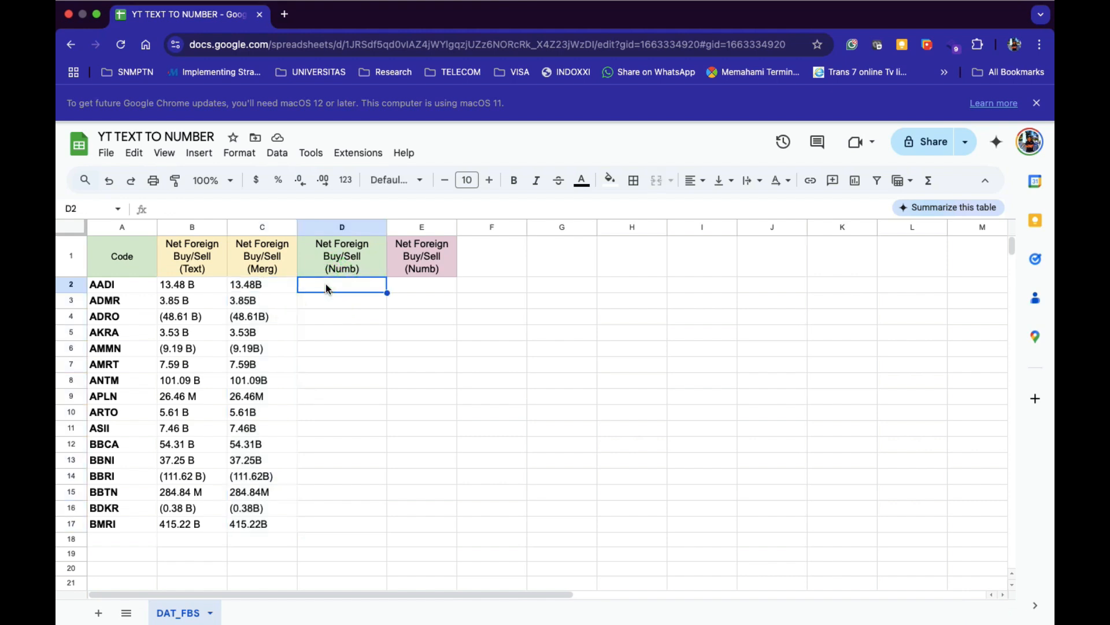
{"action": "type", "text": "=ISNUMB"}
{"action": "left_click", "coordinate": [319, 302]}
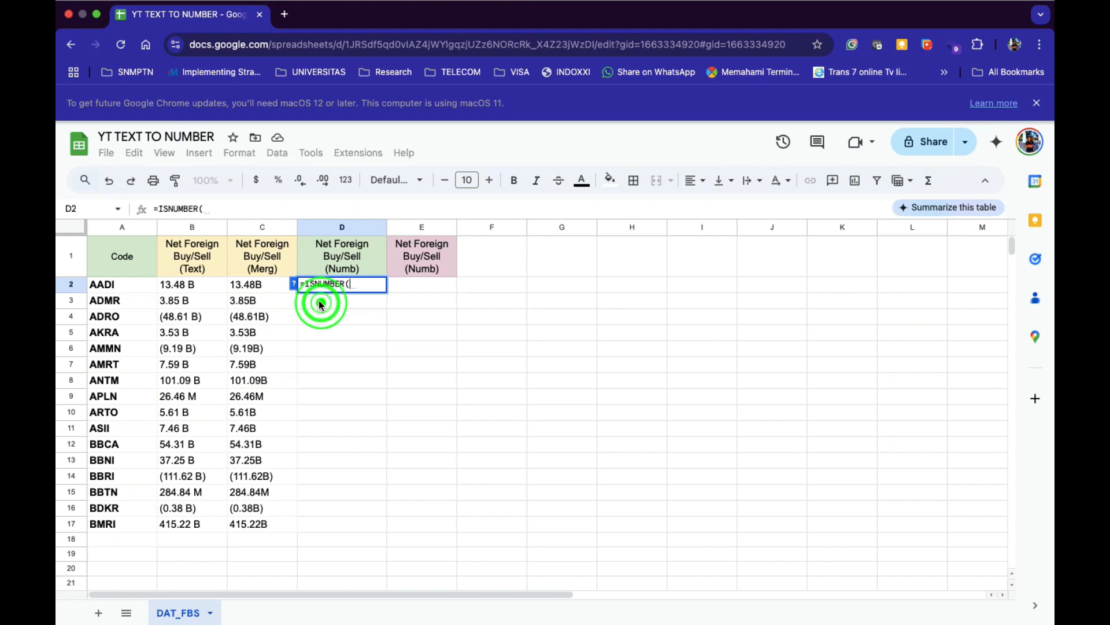
{"action": "left_click", "coordinate": [258, 289]}
{"action": "type", "text": ")"}
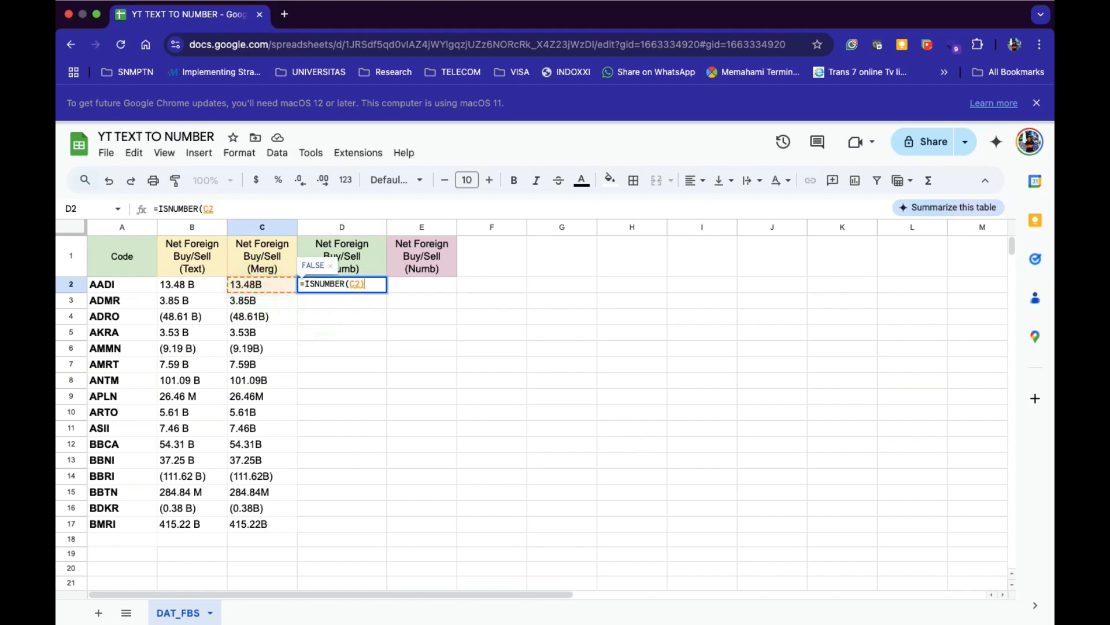
{"action": "key", "text": "Return"}
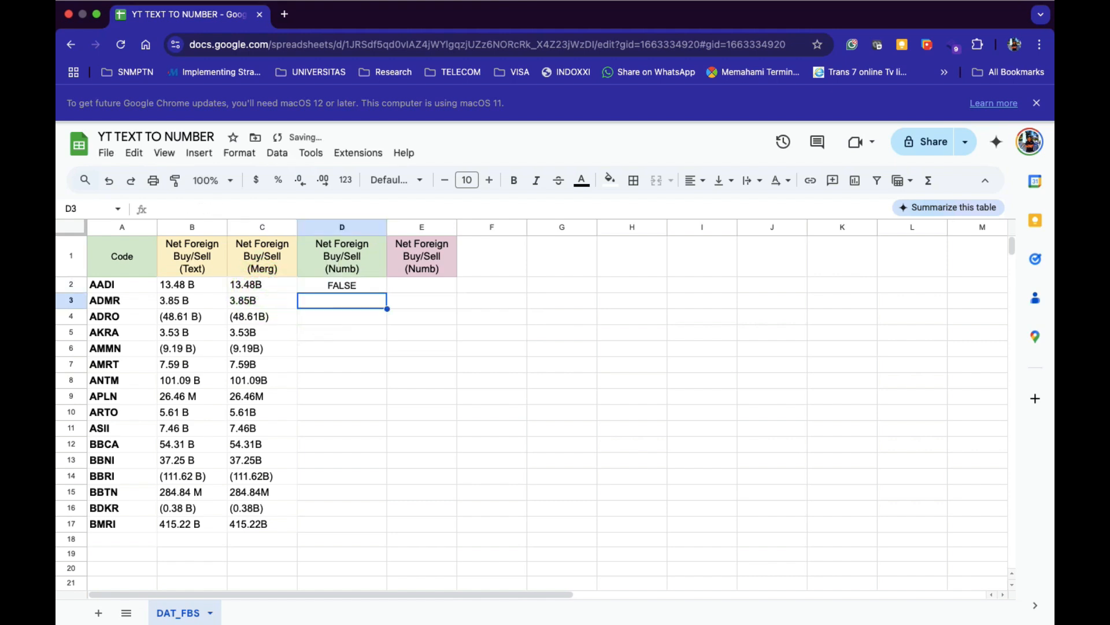
{"action": "key", "text": "Up"}
{"action": "key", "text": "Delete"}
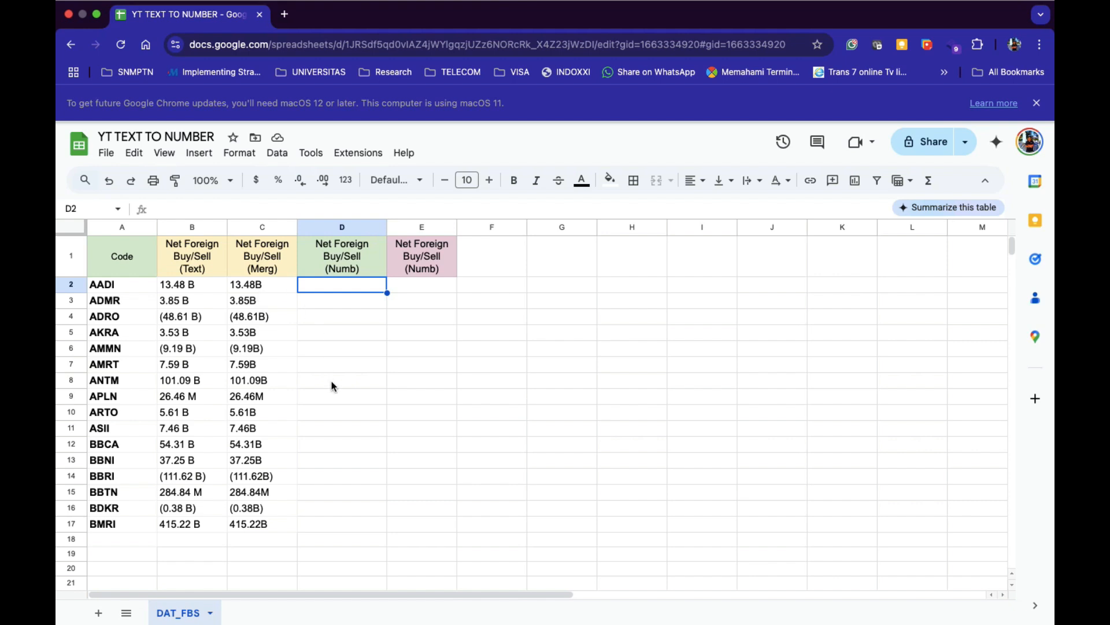
{"action": "type", "text": "13"}
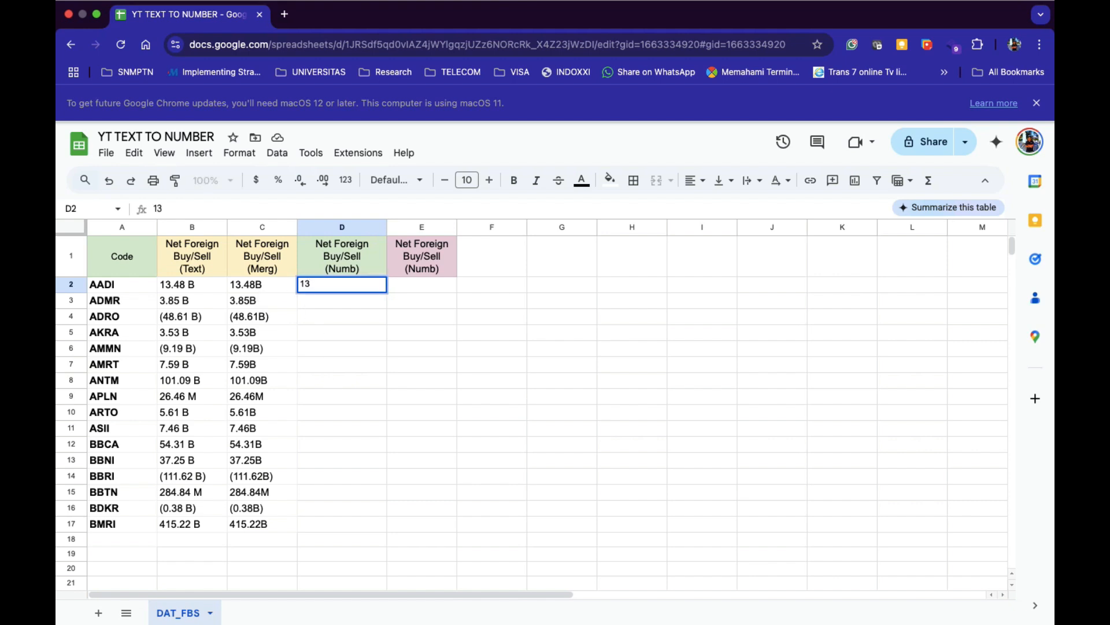
{"action": "type", "text": "480000000"}
{"action": "key", "text": "Return"}
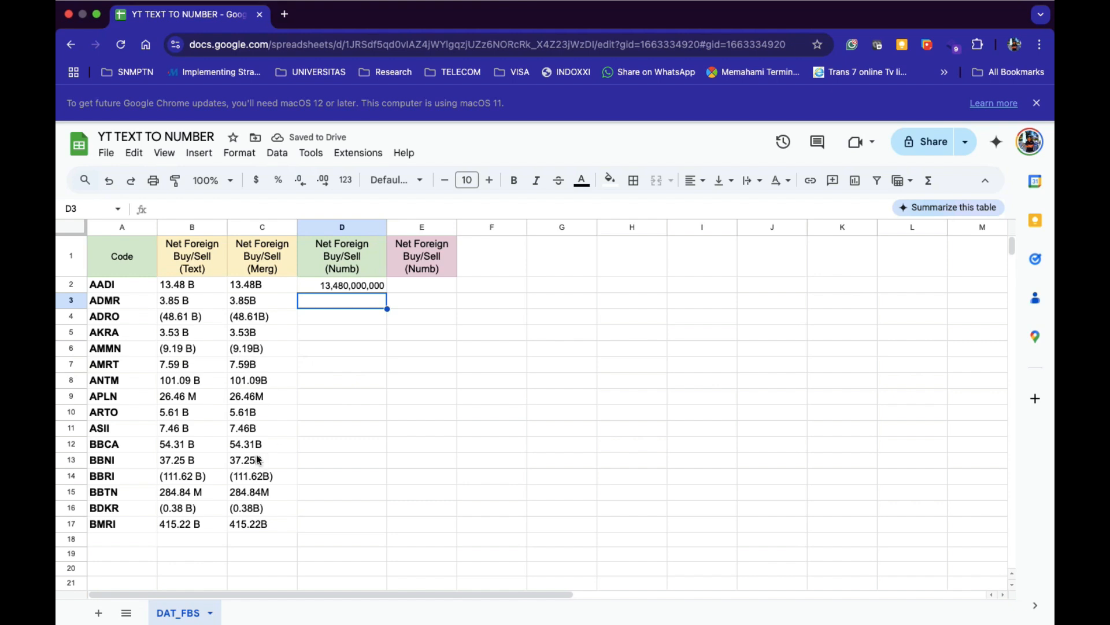
{"action": "key", "text": "ctrl+Left"}
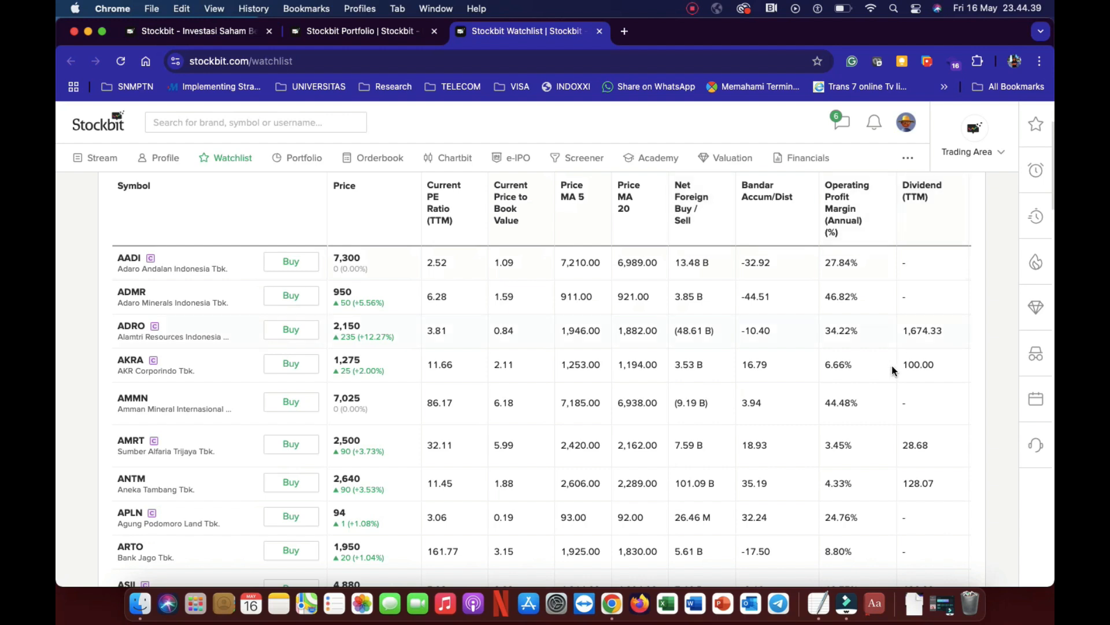
{"action": "key", "text": "ctrl+Right"}
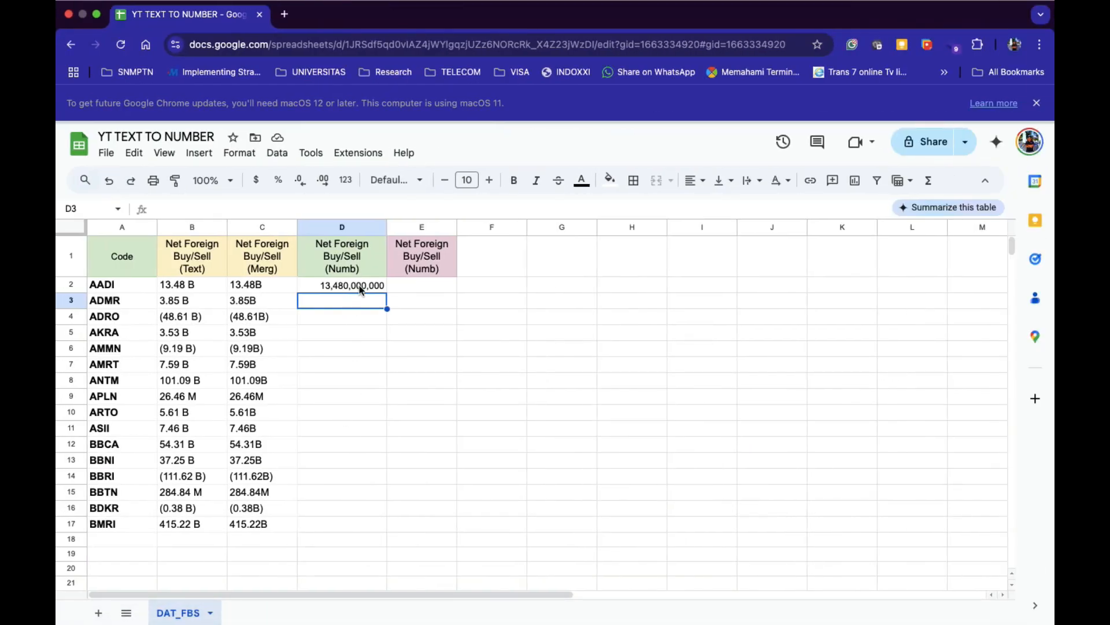
Clear the typed number from D2 and begin an =IF(LEFT(C2,1) formula there.
{"action": "left_click", "coordinate": [359, 288]}
{"action": "key", "text": "BackSpace"}
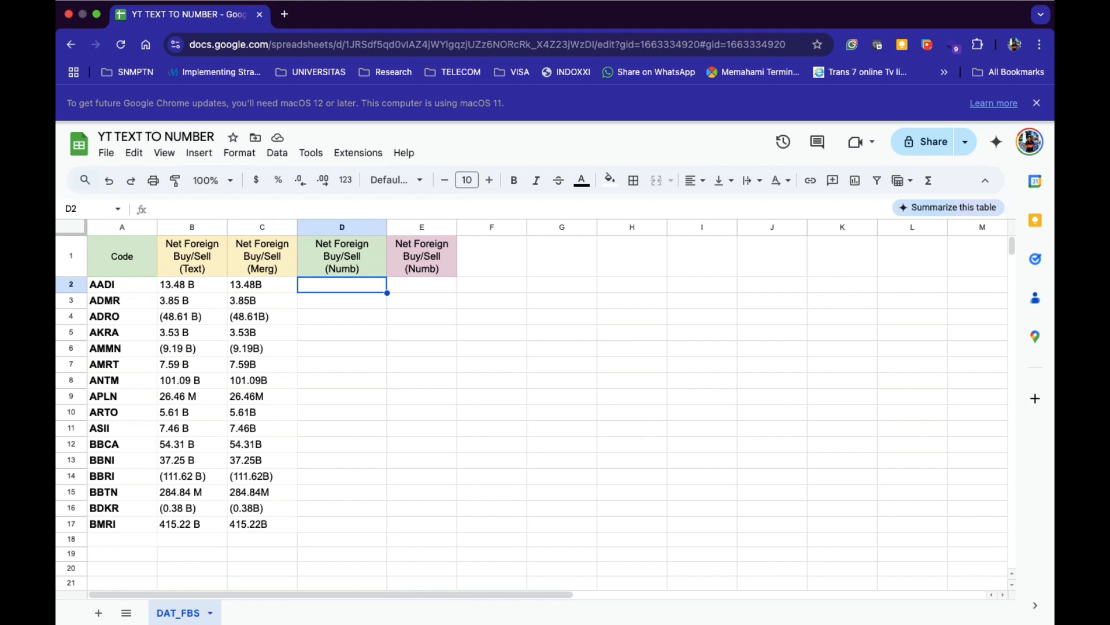
{"action": "type", "text": "=I"}
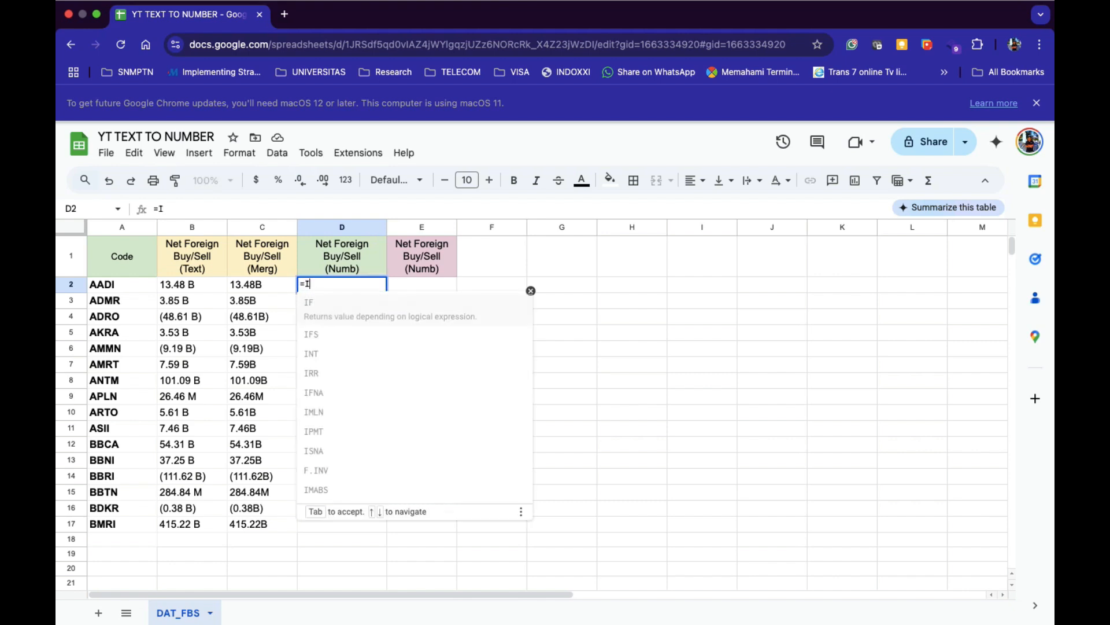
{"action": "type", "text": "F(LEFT"}
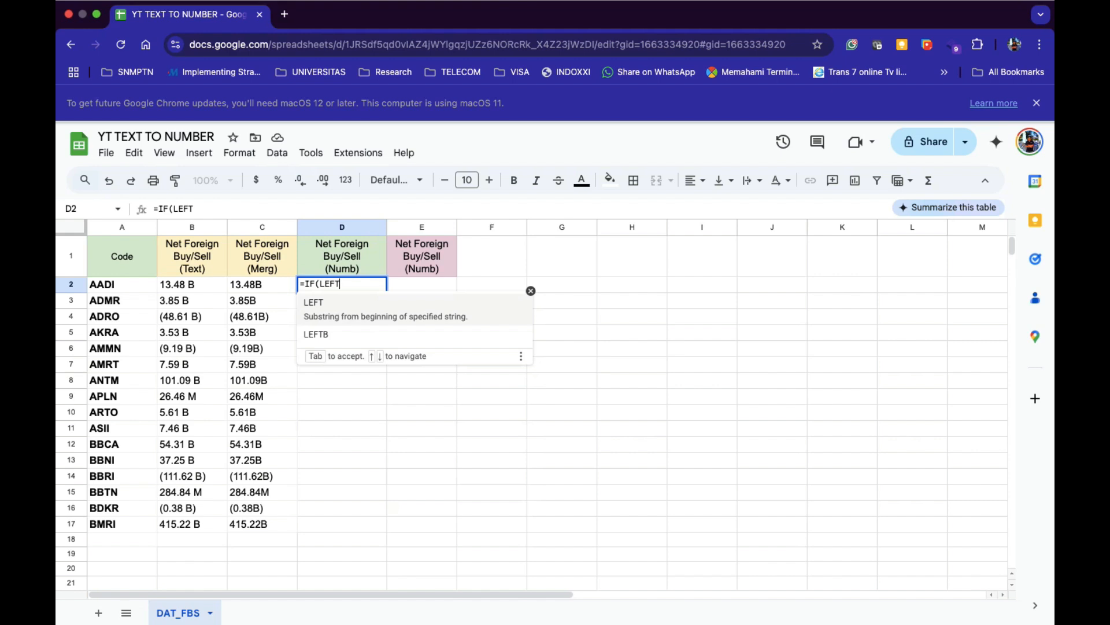
{"action": "type", "text": "("}
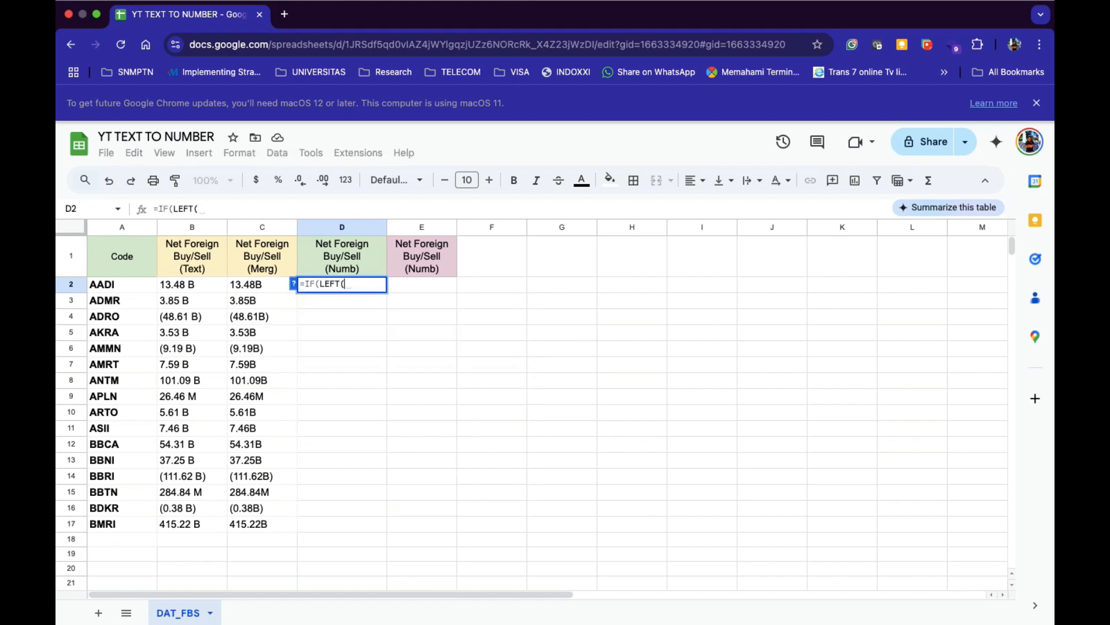
{"action": "left_click", "coordinate": [259, 286]}
{"action": "type", "text": ","}
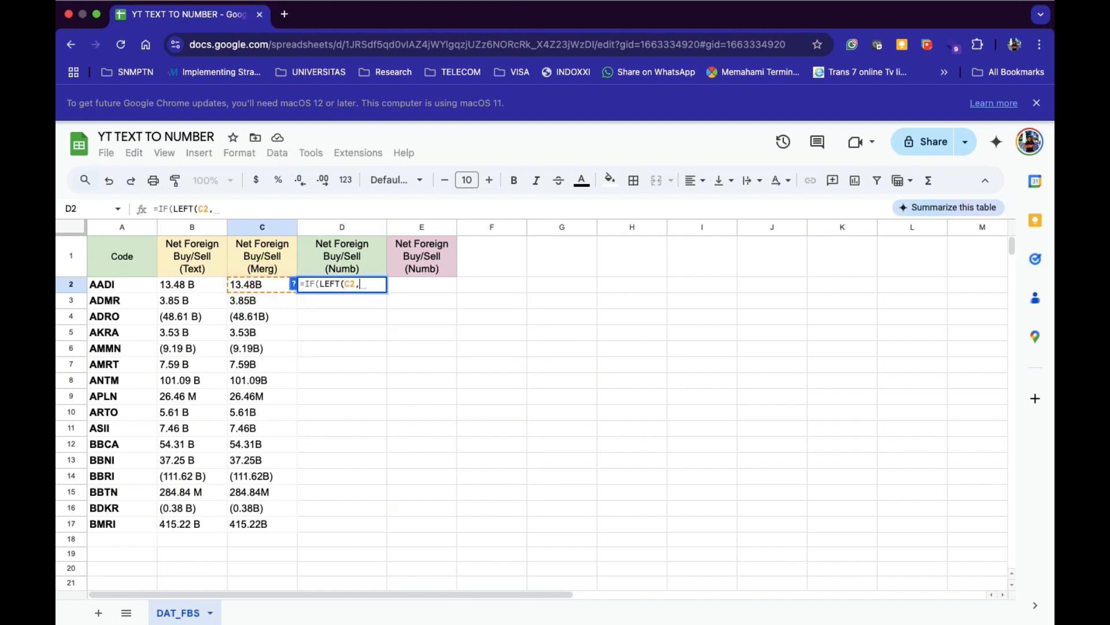
{"action": "type", "text": "1)"}
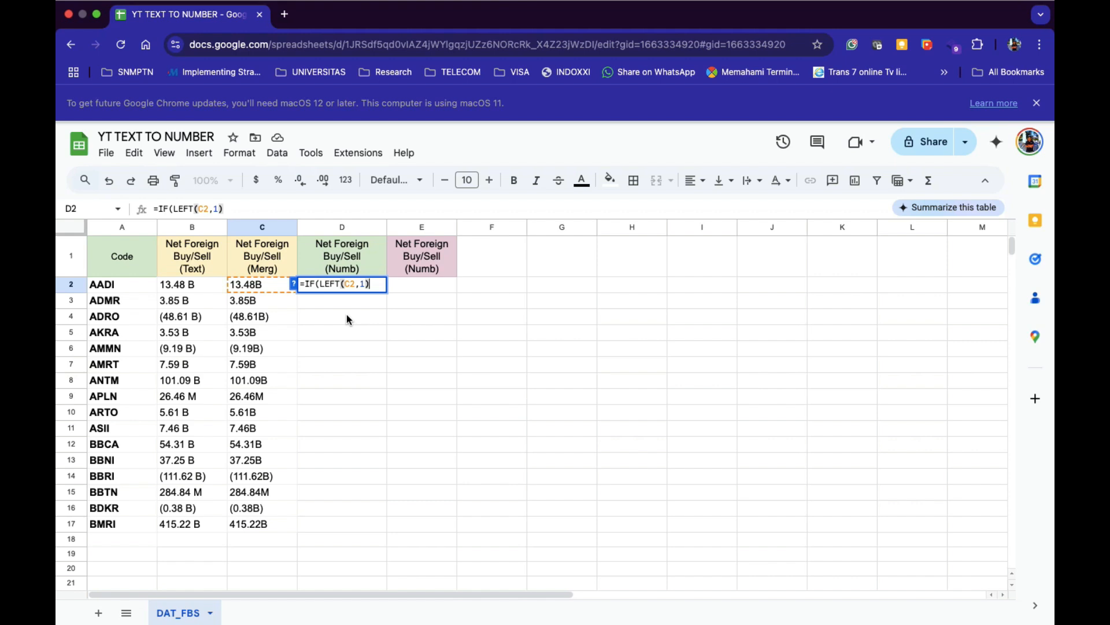
Discard the unfinished IF formula and paste the saved TextEdit conversion formula into D2.
{"action": "key", "text": "Escape"}
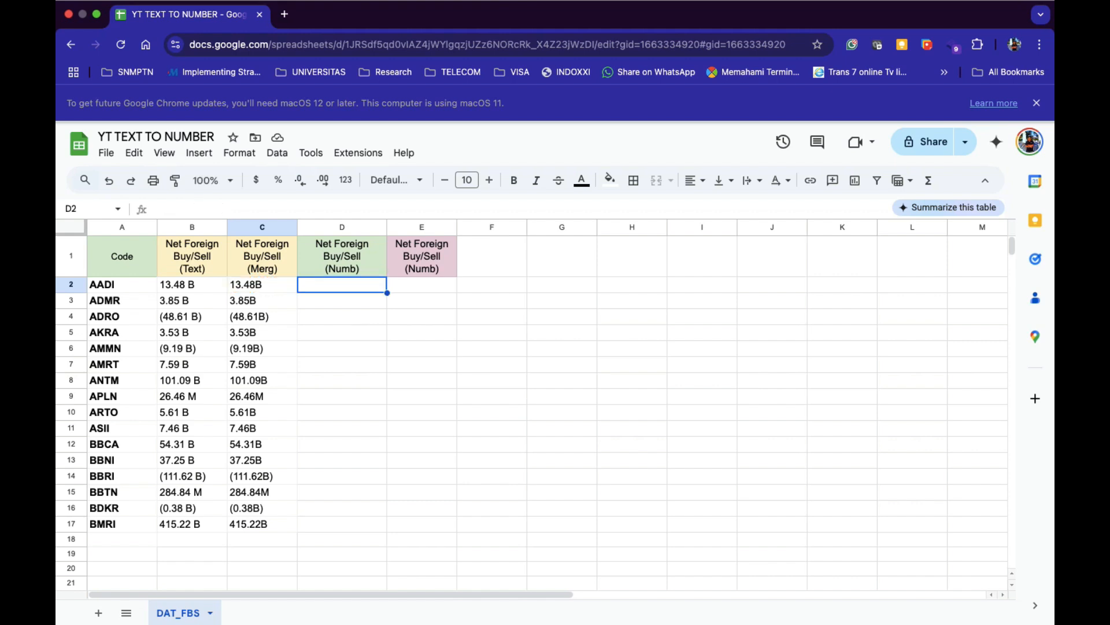
{"action": "key", "text": "ctrl+Left"}
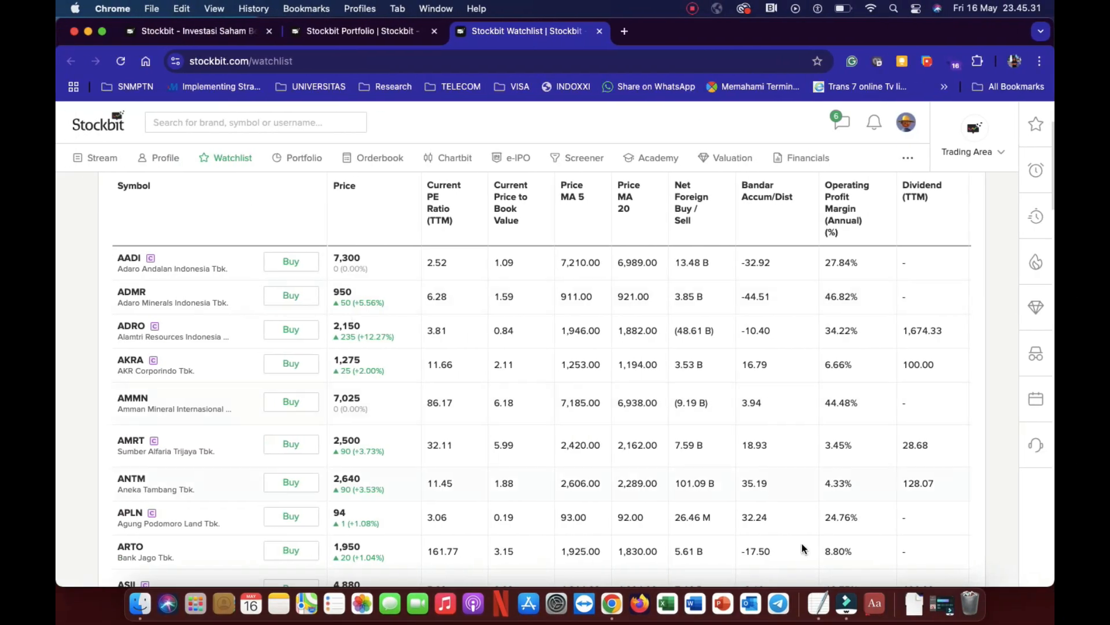
{"action": "left_click", "coordinate": [827, 602]}
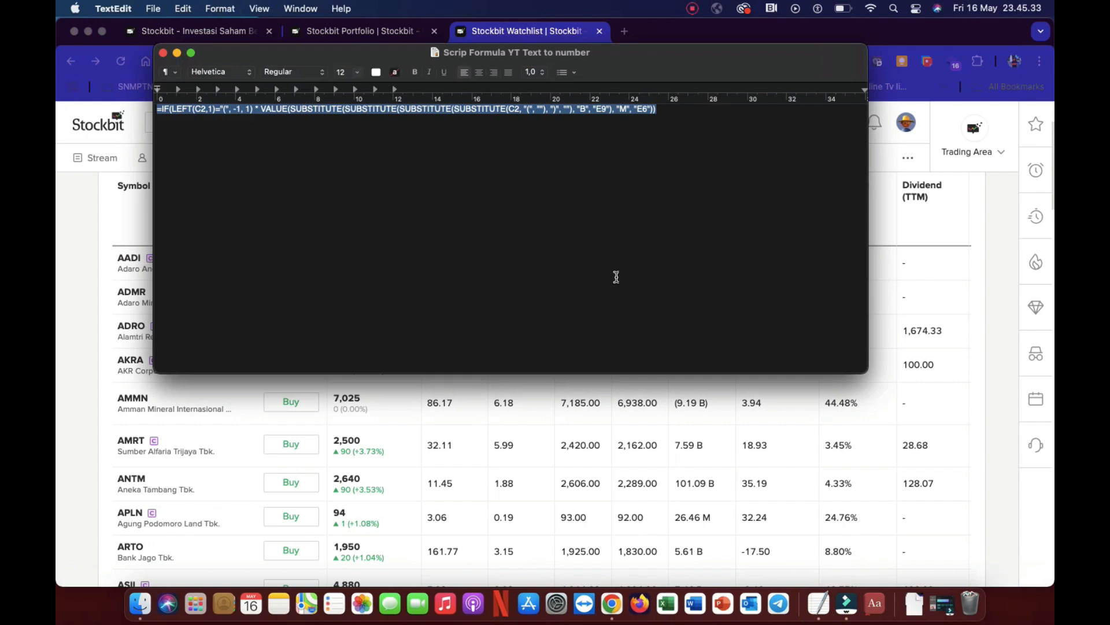
{"action": "key", "text": "ctrl+Right"}
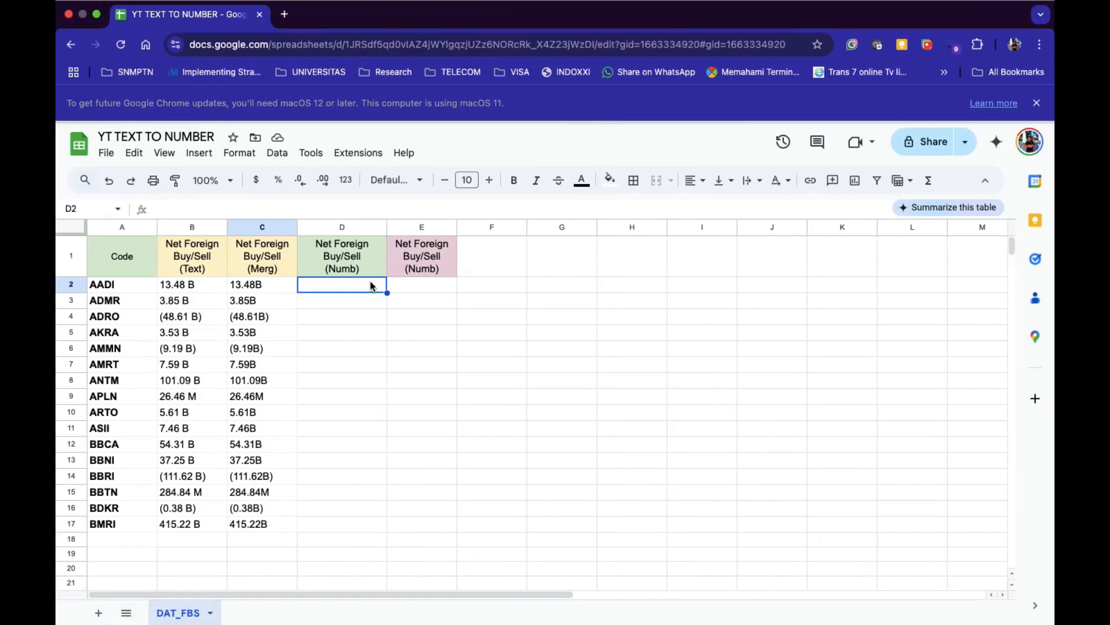
{"action": "type", "text": "=IF(LEFT(C2,1)=\"(\", -1, 1) * VALUE(SUBSTITUTE(SUBSTITUTE(SUBSTITUTE(SUBSTITUTE(C2, \"(\", \"\"), \")\", \"\"), \"B\", \"E9\"), \"M\", \"E6\"))"}
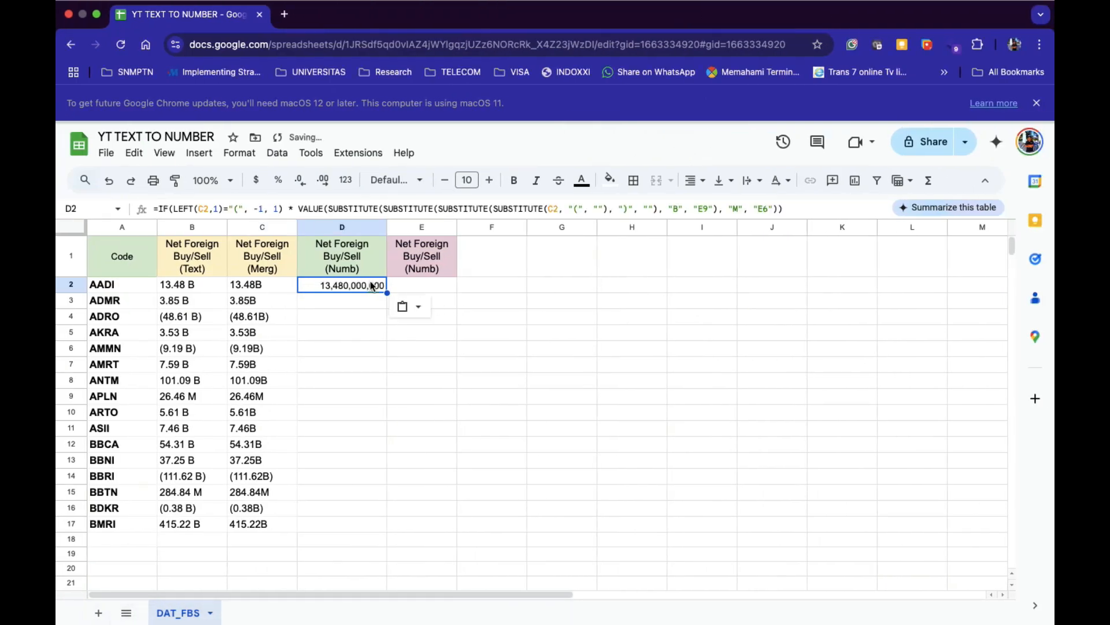
Fill D2's conversion formula down through D17.
{"action": "left_click", "coordinate": [391, 331]}
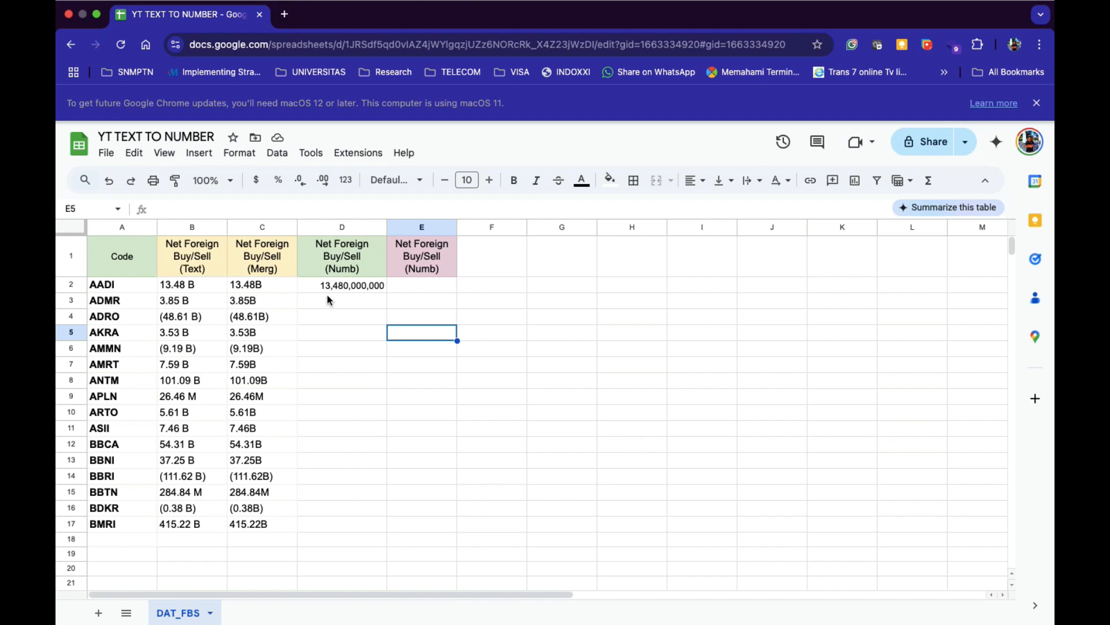
{"action": "left_click", "coordinate": [363, 287]}
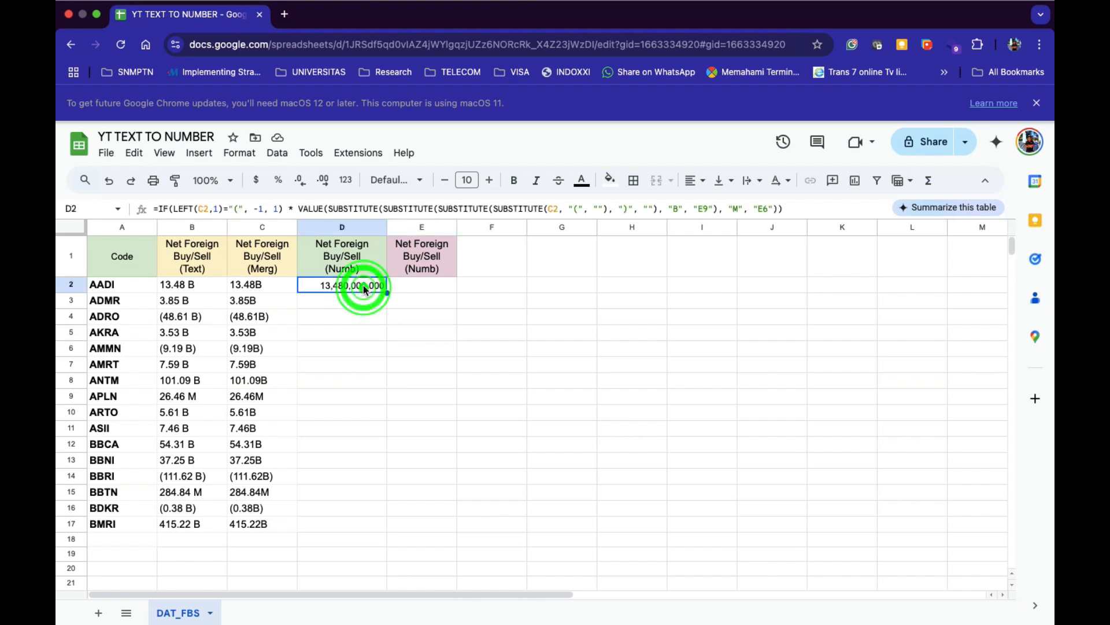
{"action": "double_click", "coordinate": [387, 293]}
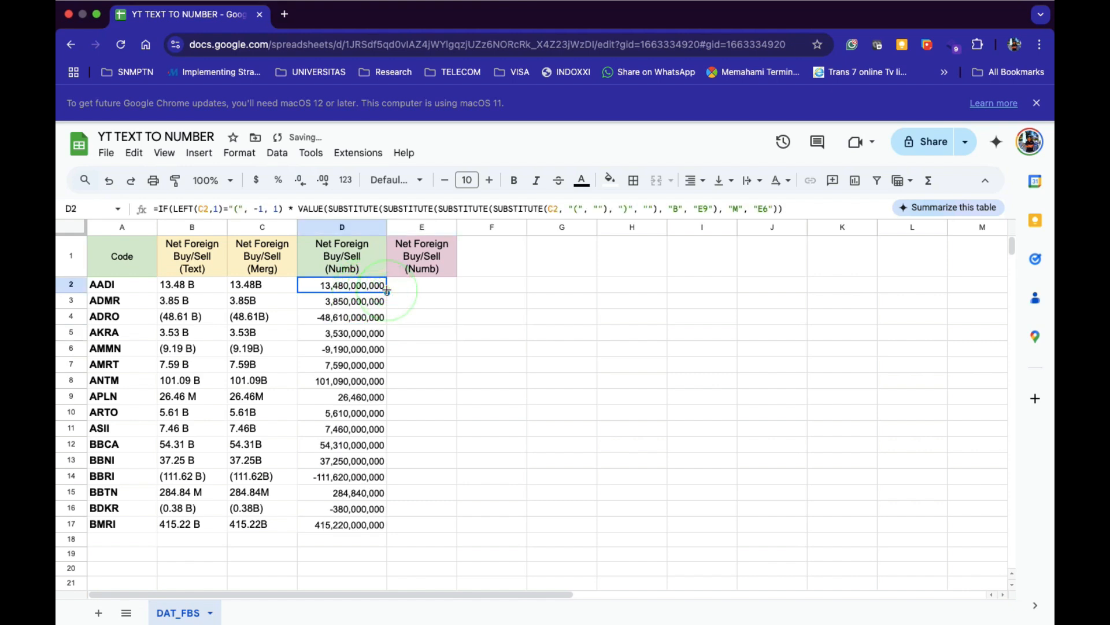
Review the C2 text value, the empty E2, and D2's conversion formula.
{"action": "left_click", "coordinate": [412, 284]}
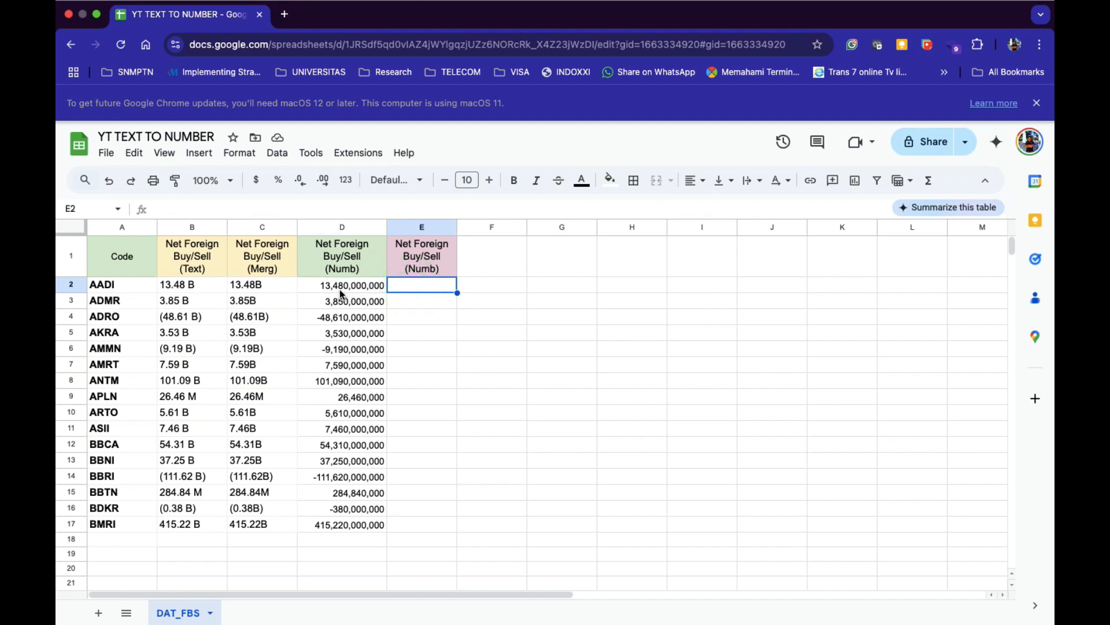
{"action": "left_click", "coordinate": [261, 285]}
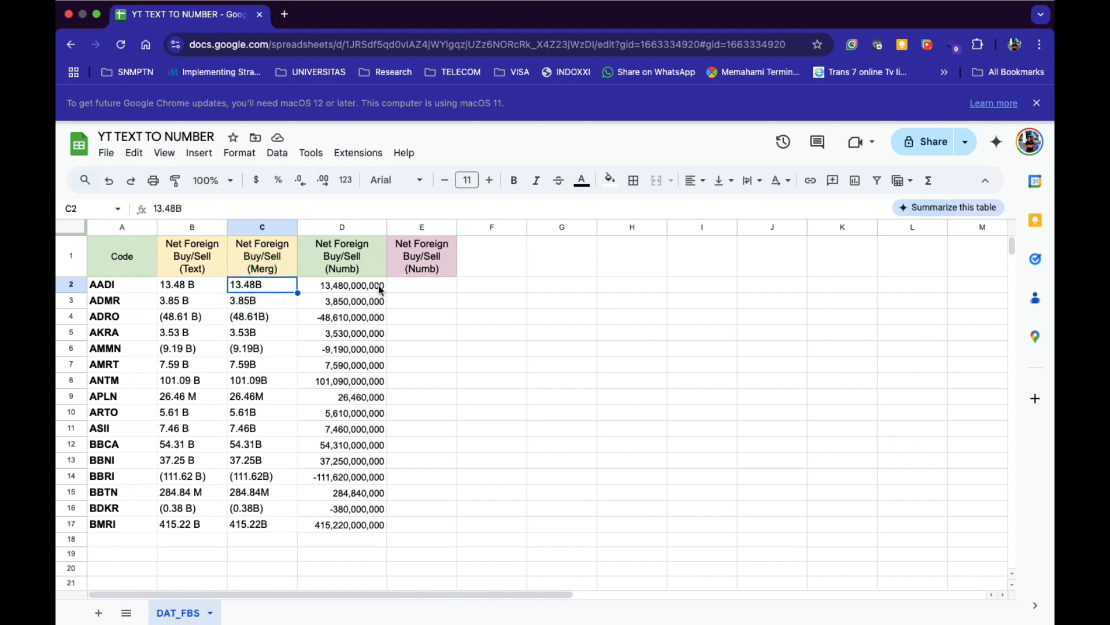
{"action": "left_click", "coordinate": [425, 287]}
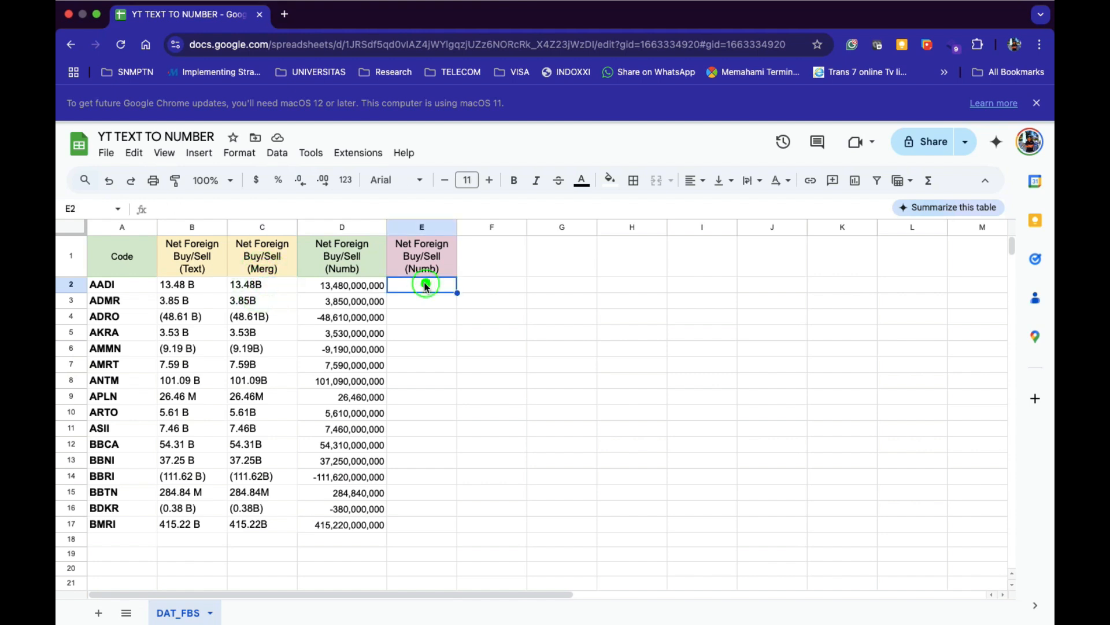
{"action": "left_click", "coordinate": [370, 287]}
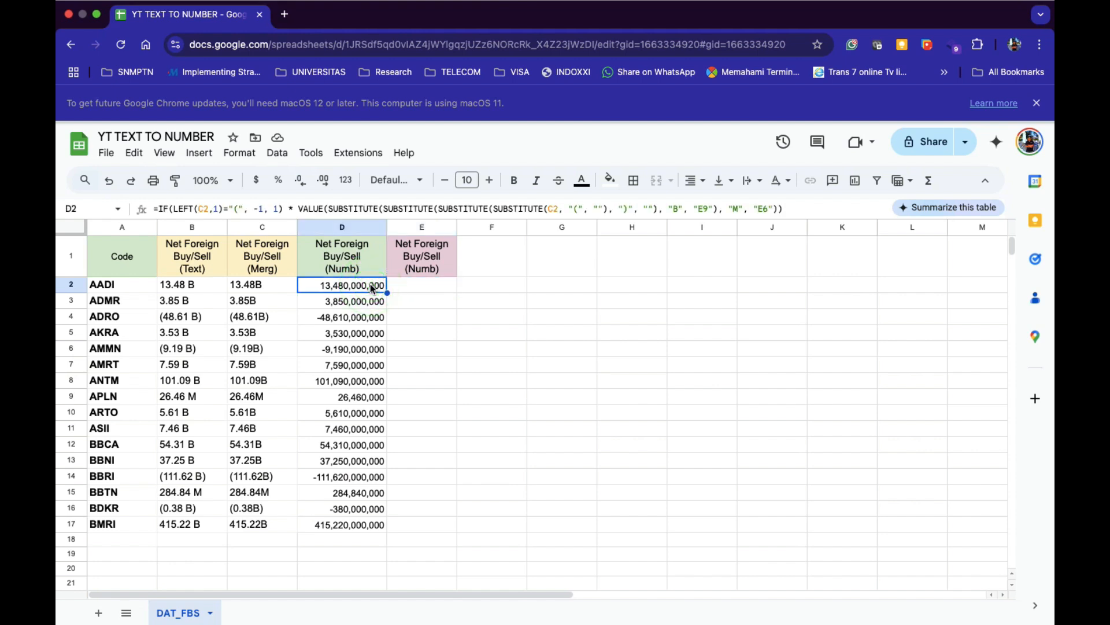
Copy D2:D17 and paste it into E2:E17 as values only.
{"action": "key", "text": "super+shift+Down"}
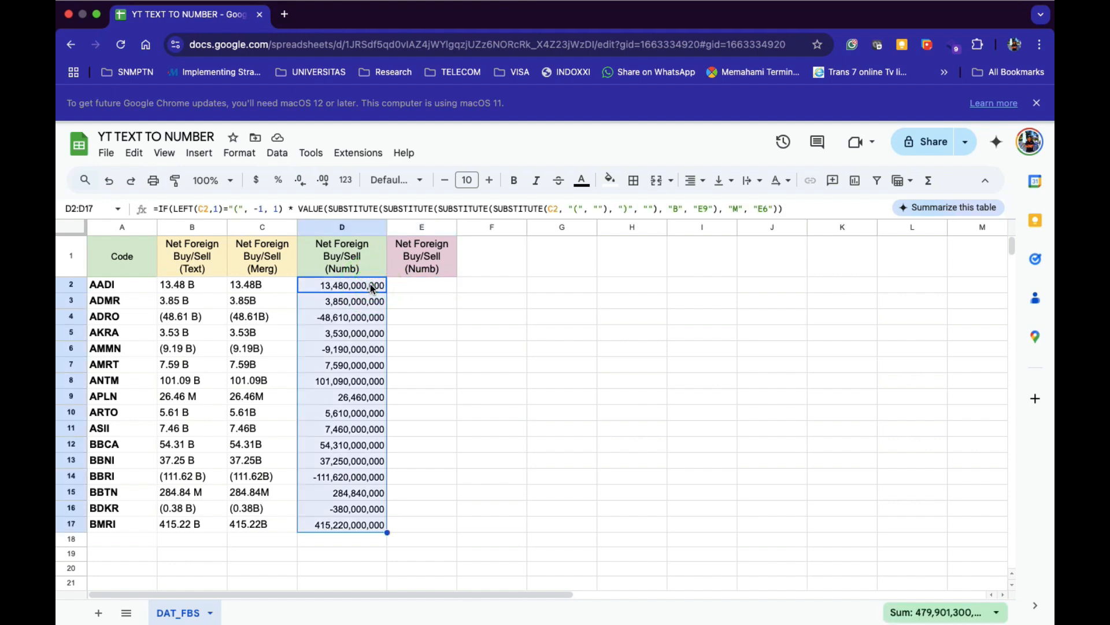
{"action": "key", "text": "super+c"}
{"action": "left_click", "coordinate": [413, 283]}
{"action": "key", "text": "super+v"}
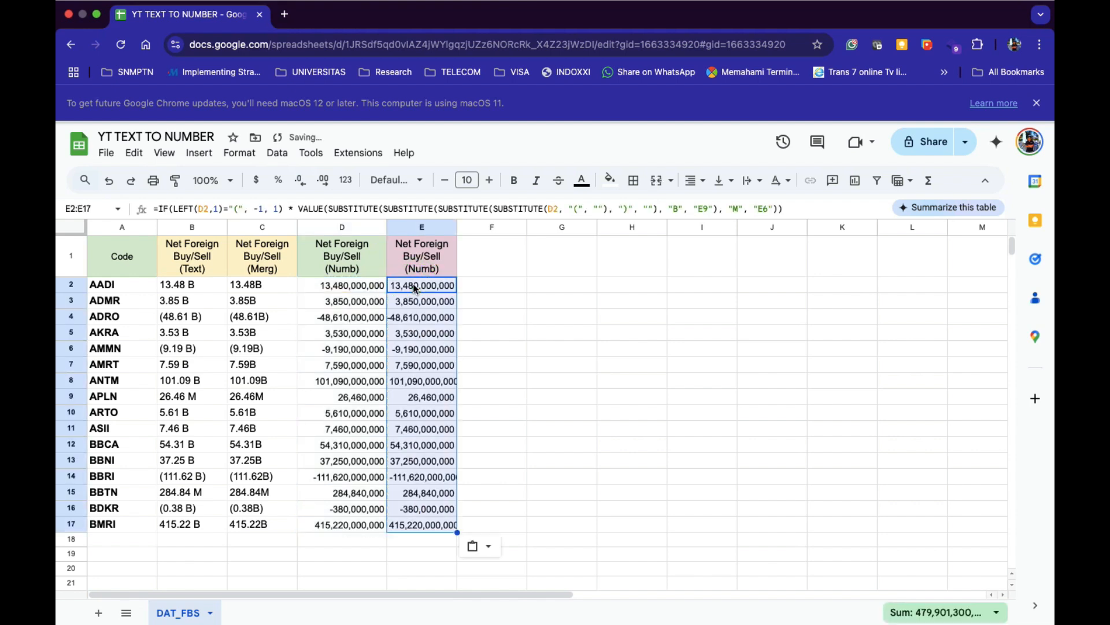
{"action": "left_click", "coordinate": [488, 545]}
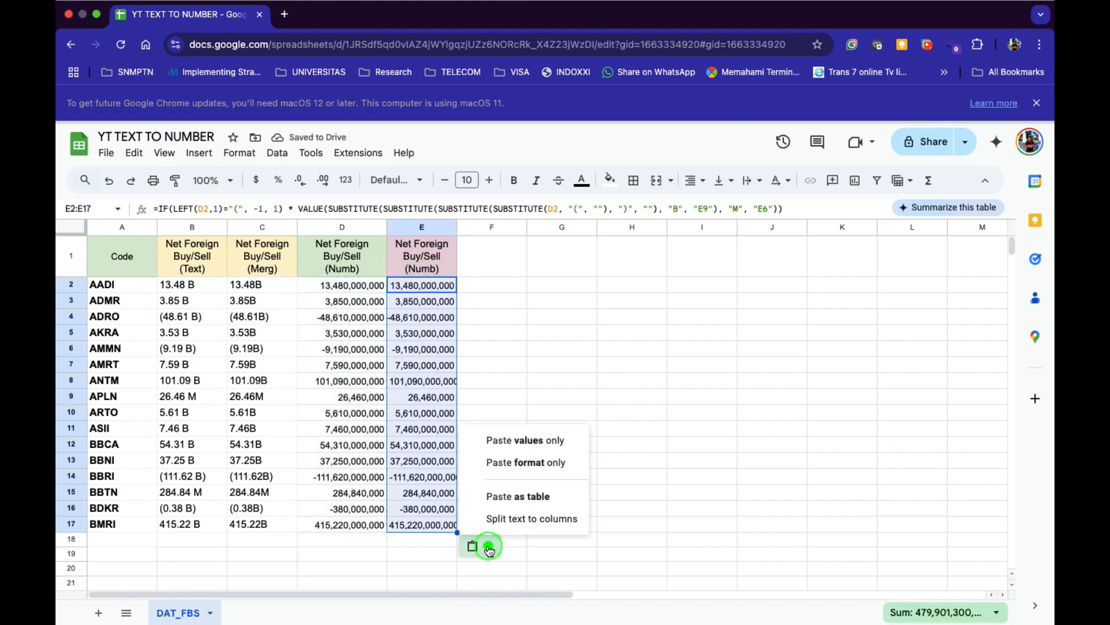
{"action": "left_click", "coordinate": [513, 441]}
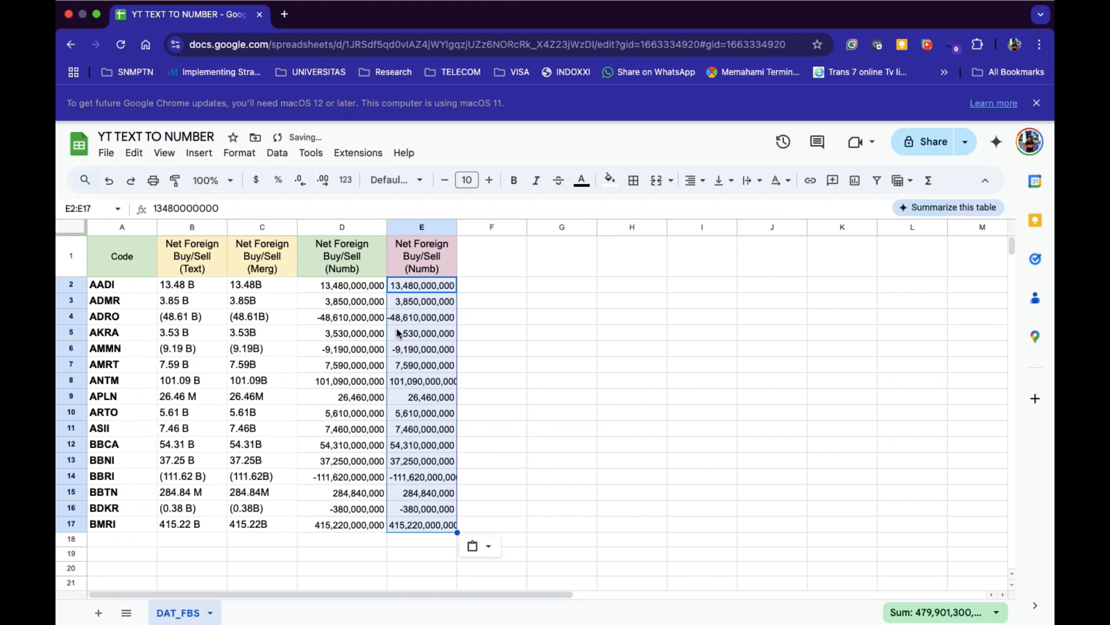
Apply the custom number format #,##0.00,,"B" to E2:E17.
{"action": "left_click", "coordinate": [239, 153]}
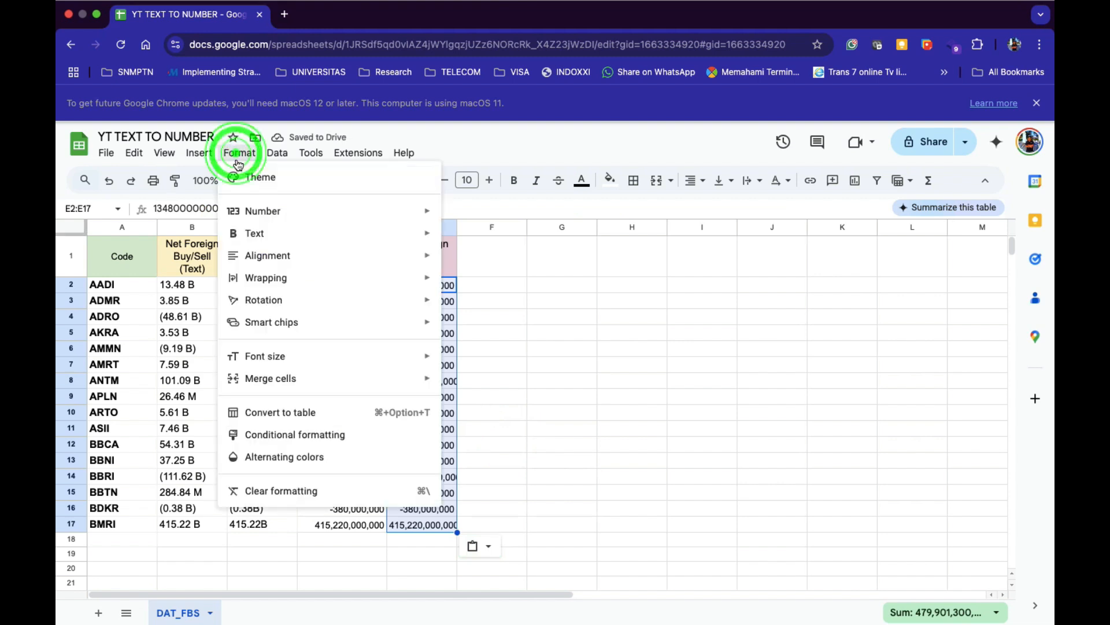
{"action": "left_click", "coordinate": [265, 219]}
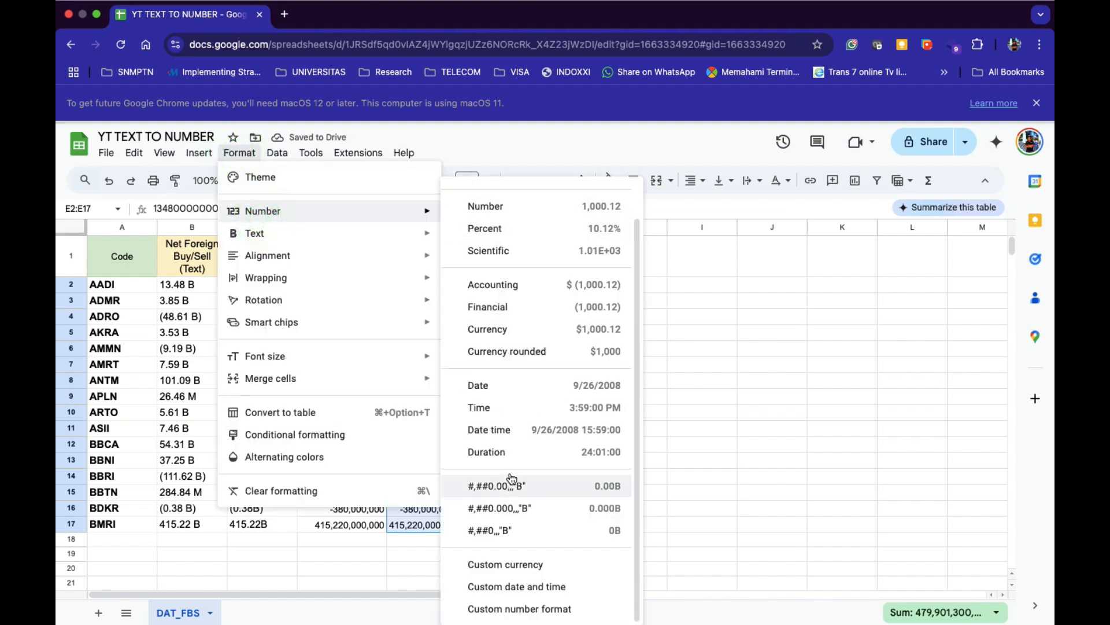
{"action": "left_click", "coordinate": [525, 610]}
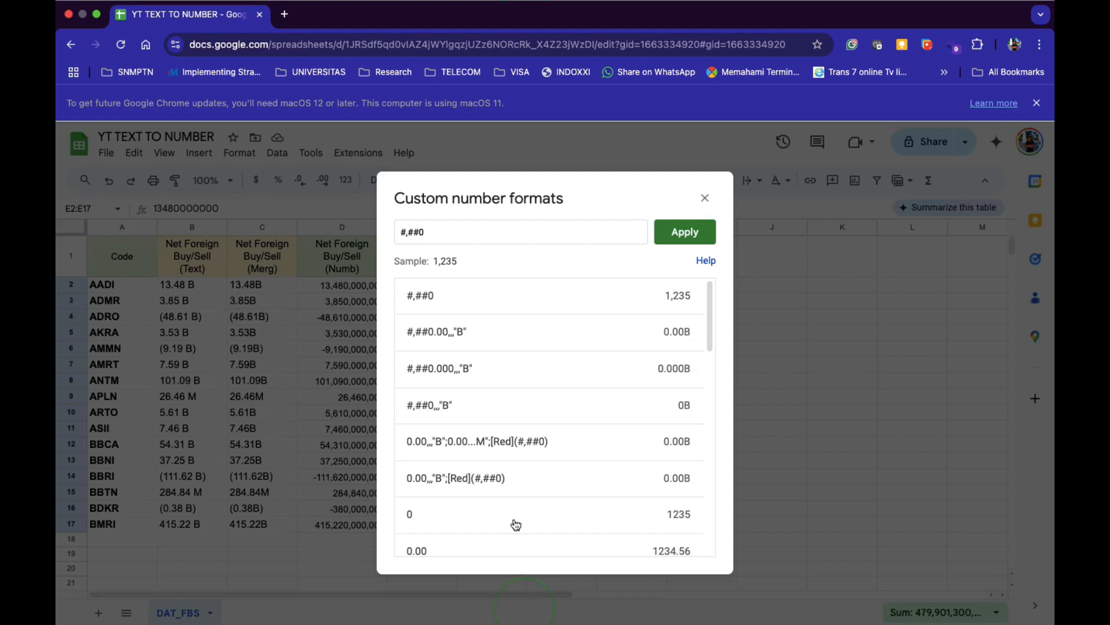
{"action": "left_click", "coordinate": [492, 332]}
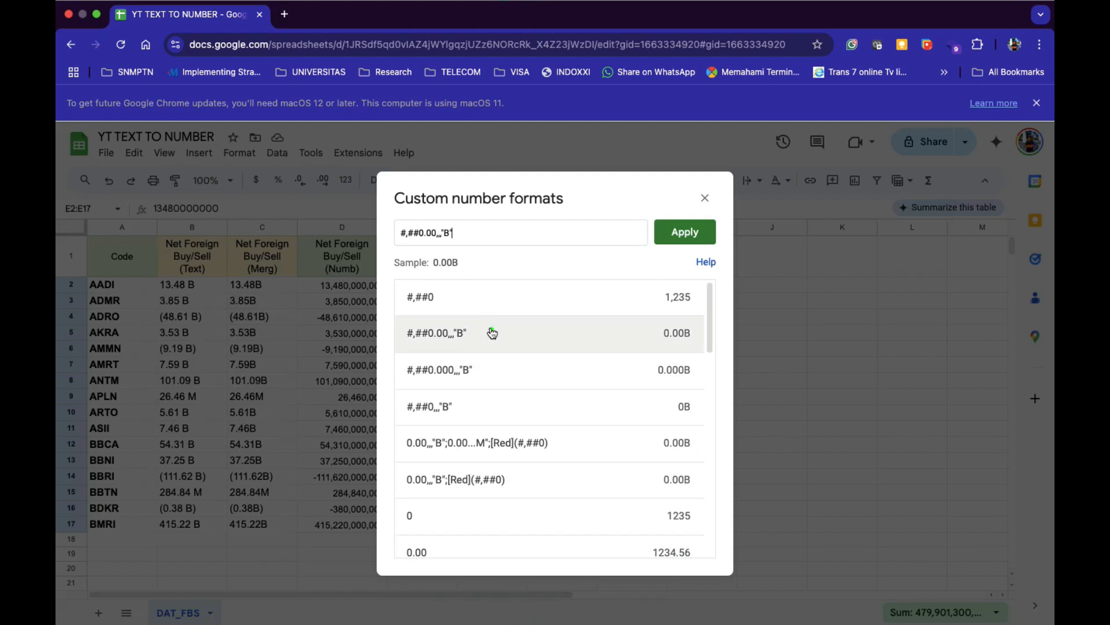
{"action": "left_click", "coordinate": [670, 233]}
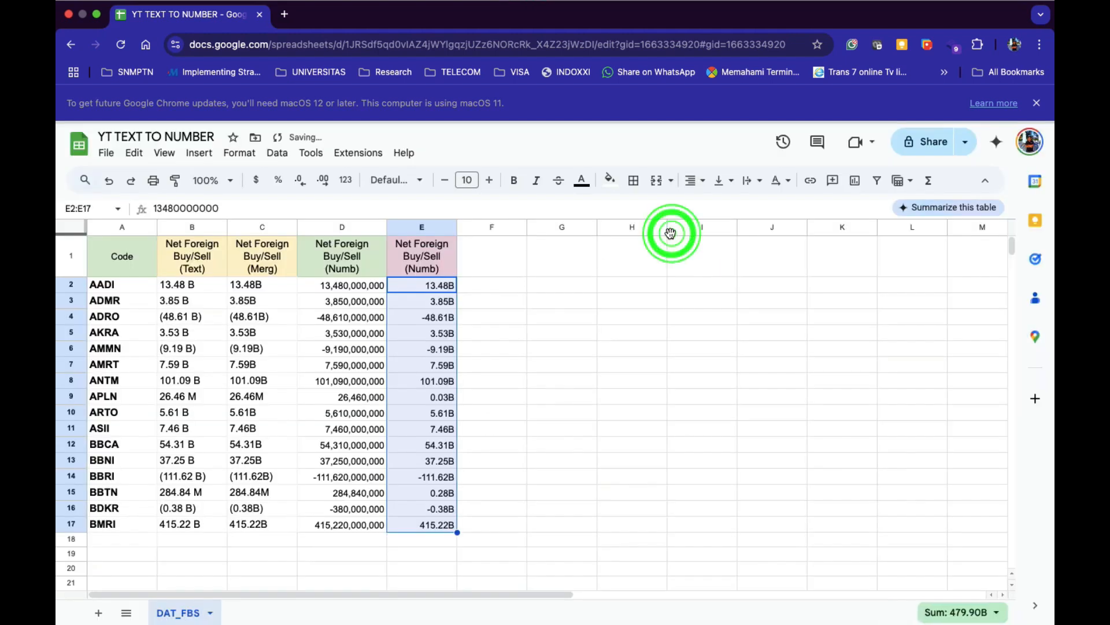
{"action": "left_click", "coordinate": [502, 334]}
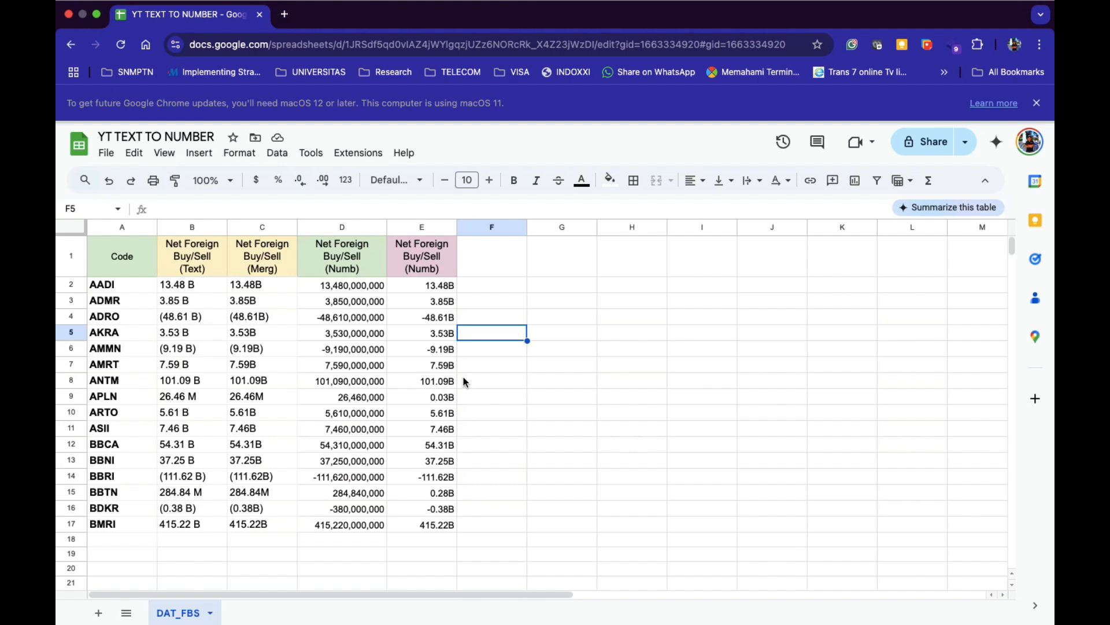
{"action": "left_click", "coordinate": [486, 287]}
{"action": "left_click", "coordinate": [439, 289]}
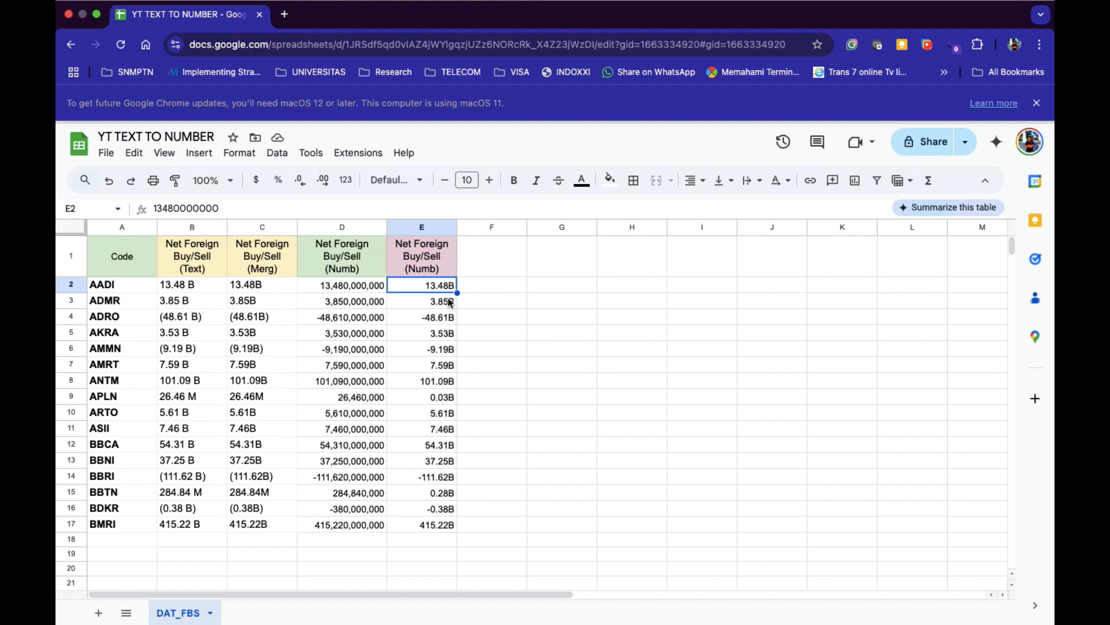
{"action": "key", "text": "shift+Down"}
{"action": "key", "text": "shift+Down"}
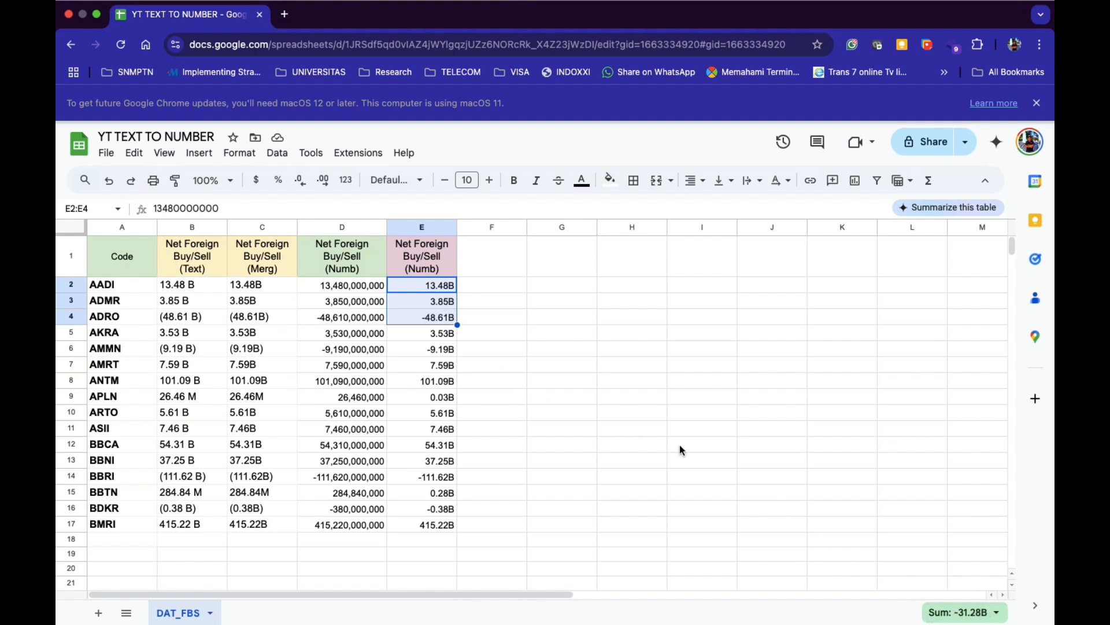
{"action": "left_click", "coordinate": [488, 281]}
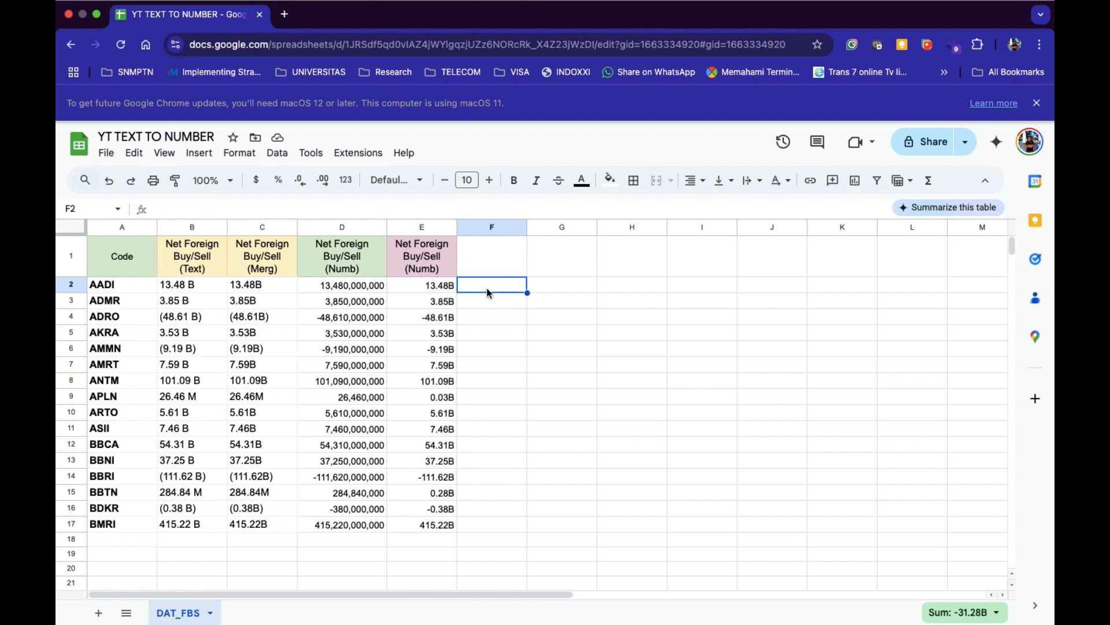
{"action": "left_click", "coordinate": [488, 292]}
Check E2 with =ISNUMBER(E2) in F2, see TRUE, then delete the test formula.
{"action": "type", "text": "=ISNUB"}
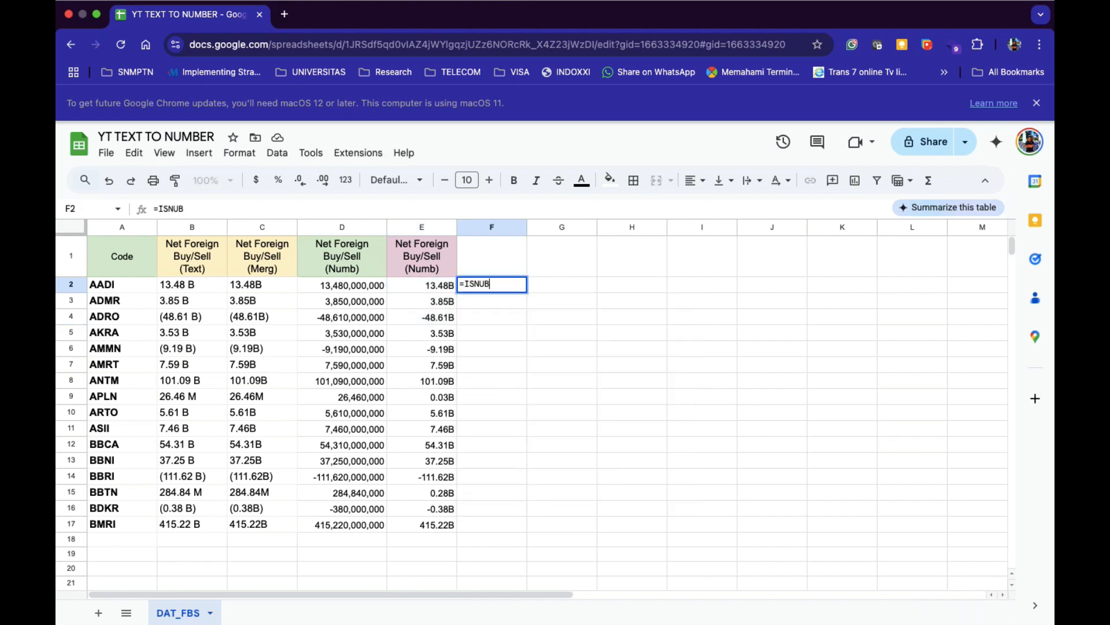
{"action": "key", "text": "BackSpace"}
{"action": "key", "text": "BackSpace"}
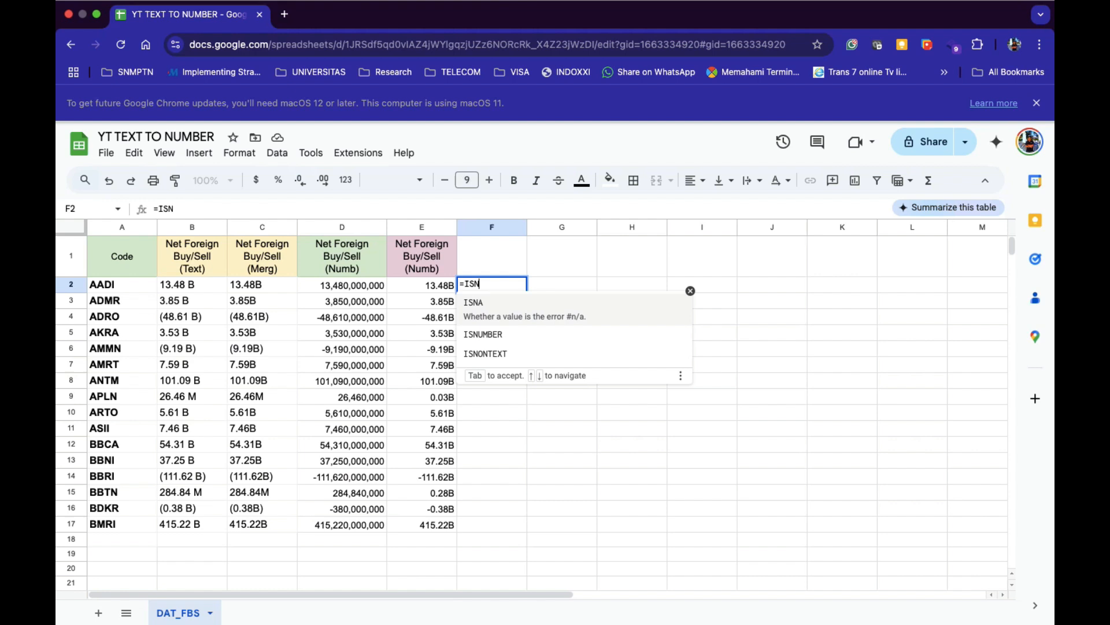
{"action": "left_click", "coordinate": [502, 332]}
{"action": "left_click", "coordinate": [429, 286]}
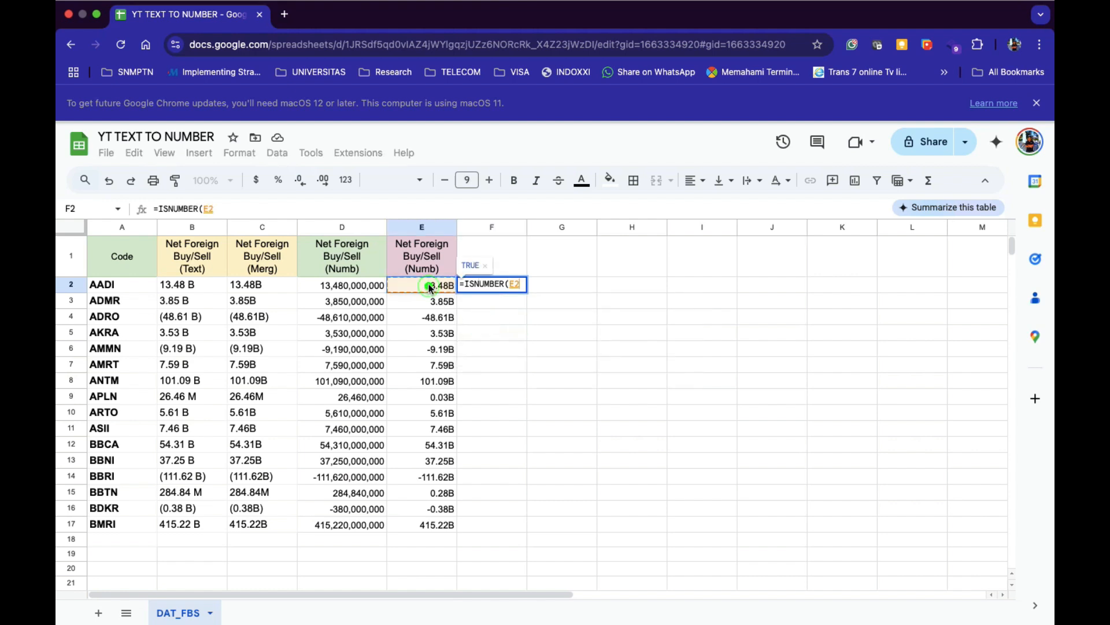
{"action": "type", "text": ")"}
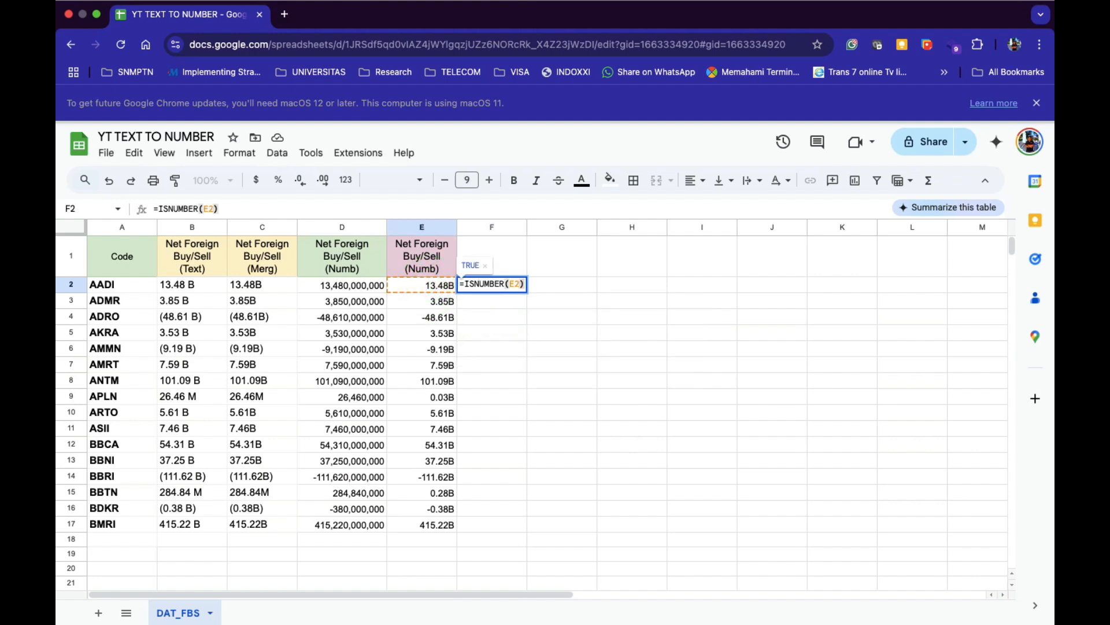
{"action": "key", "text": "Return"}
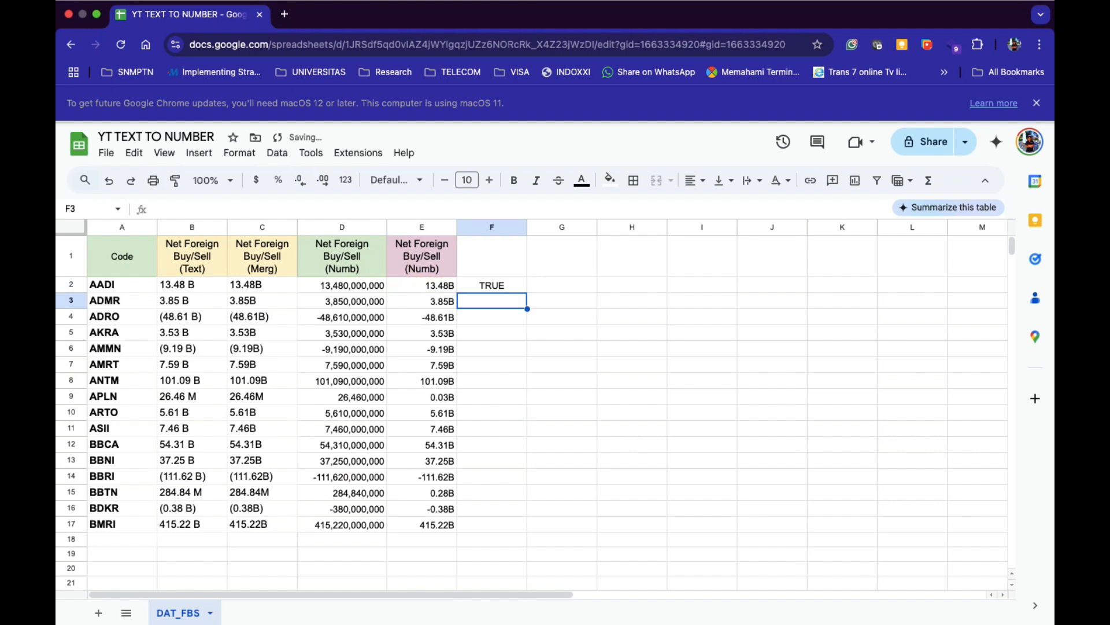
{"action": "left_click", "coordinate": [502, 285]}
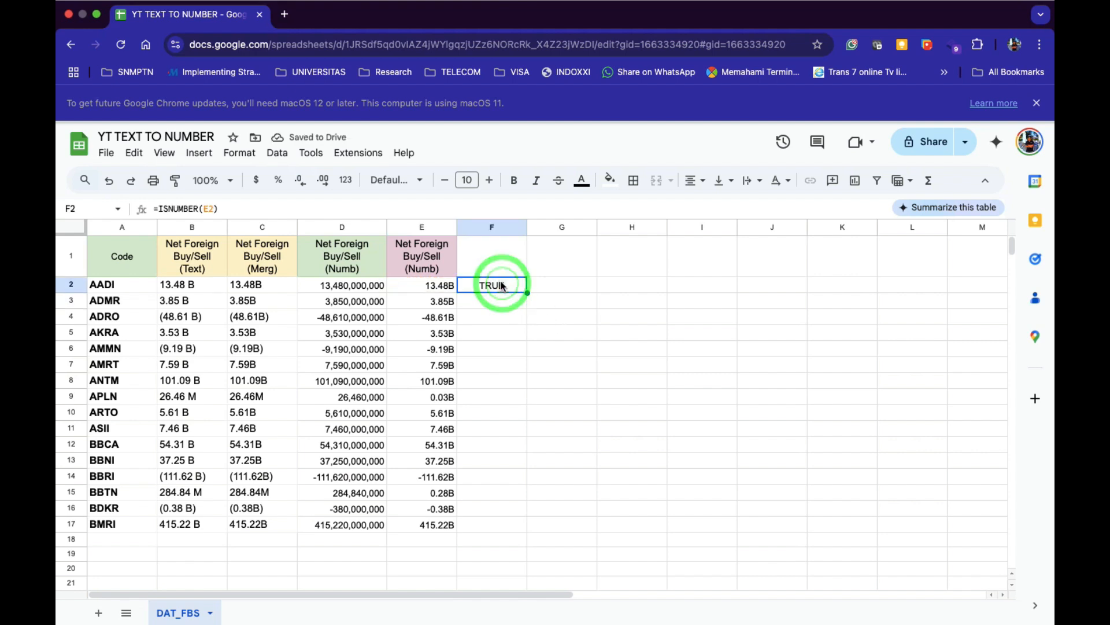
{"action": "key", "text": "Delete"}
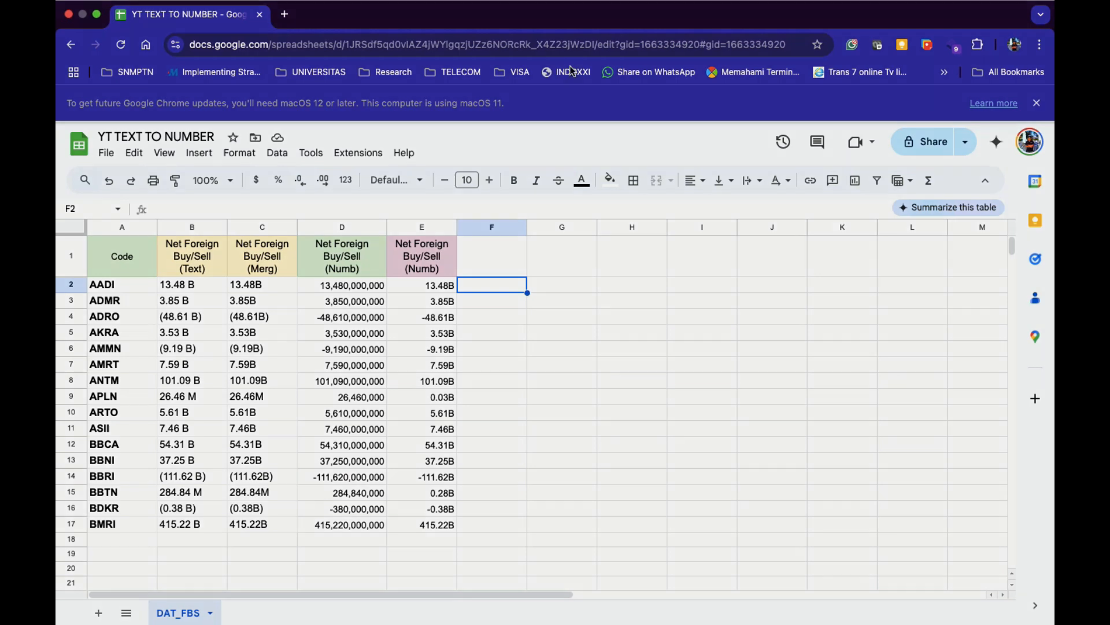
{"action": "mouse_move", "coordinate": [692, 16]}
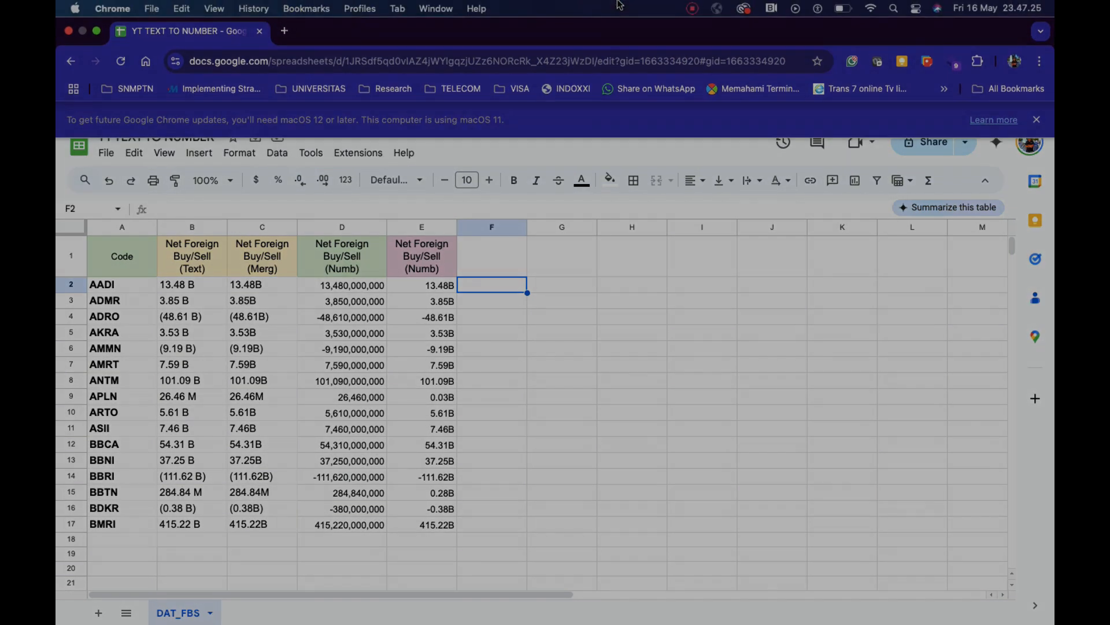